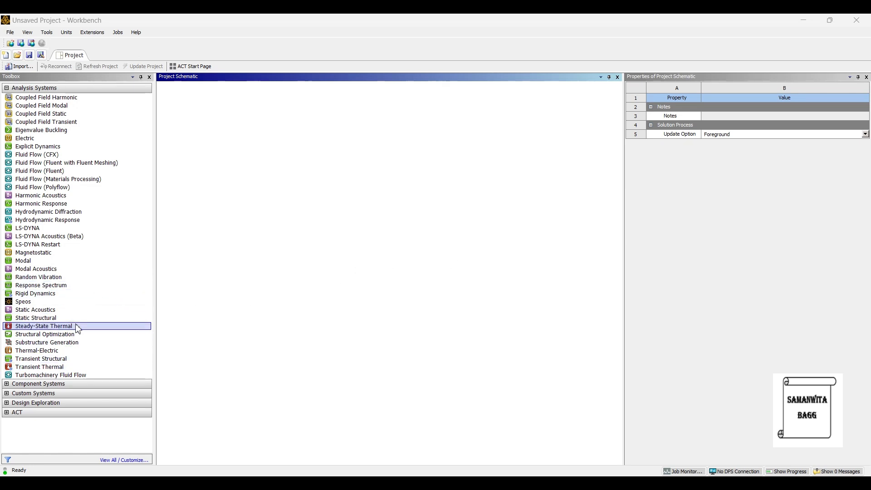
# Step: Add a standalone Geometry component system to the empty project schematic
pyautogui.click(7, 391)
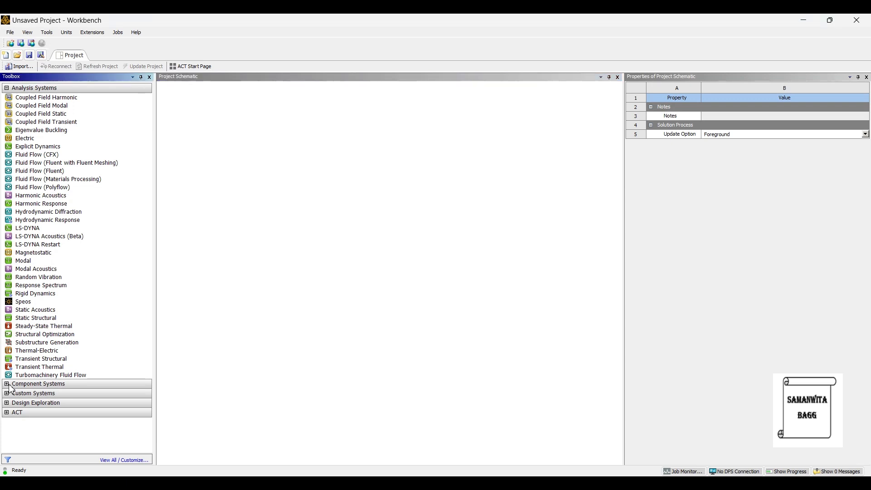
pyautogui.click(7, 386)
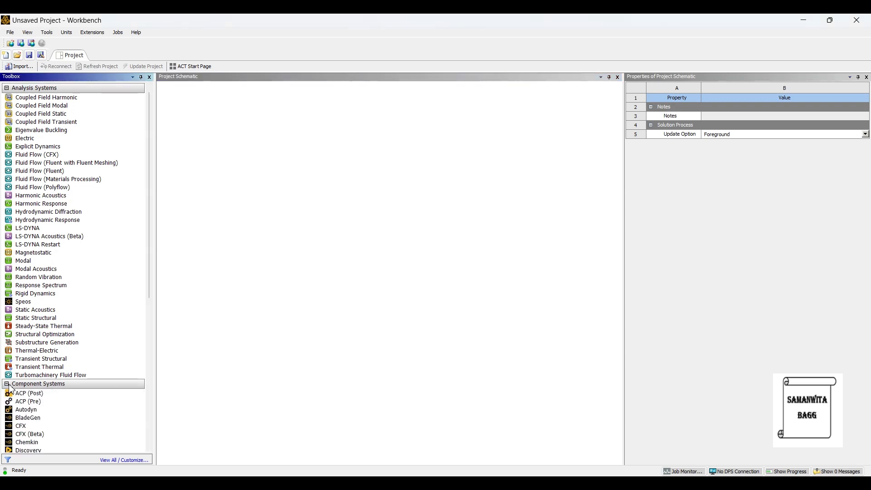
pyautogui.scroll(-3, 60, 390)
pyautogui.scroll(-4, 63, 395)
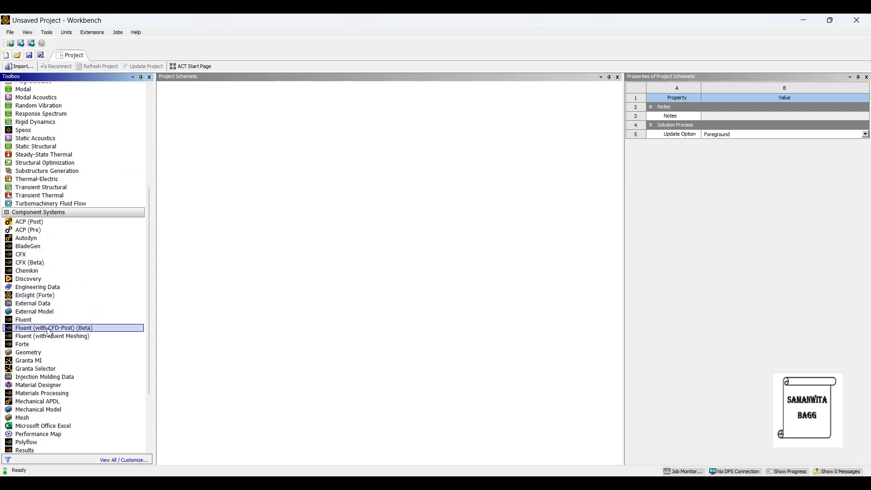
pyautogui.moveTo(50, 353); pyautogui.dragTo(212, 260)
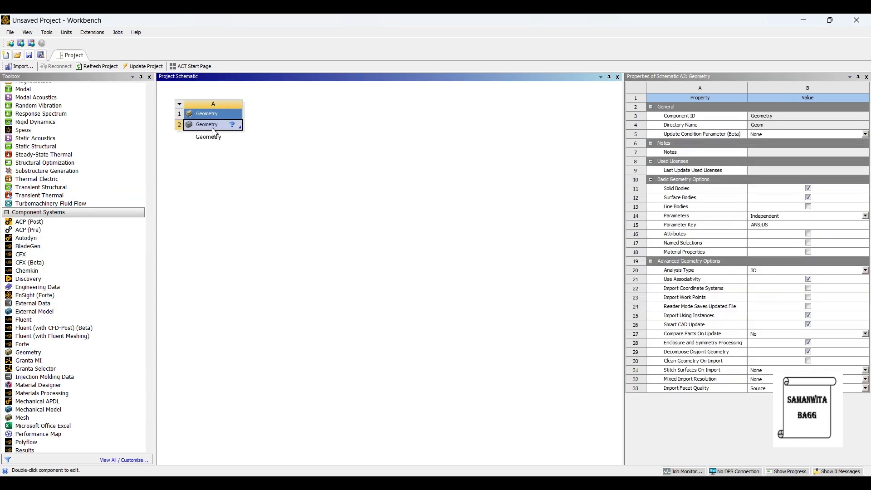
# Step: Open the Geometry cell as a new DesignModeler geometry and set the length unit to millimetres
pyautogui.rightClick(214, 129)
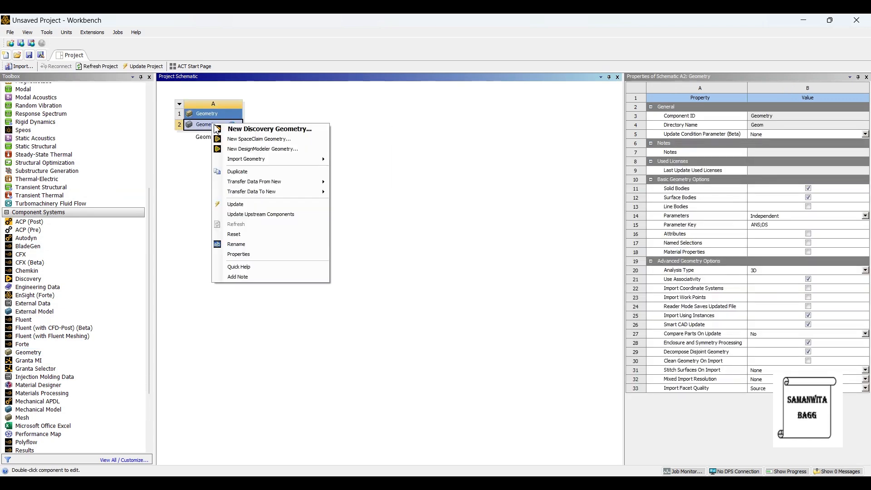
pyautogui.click(261, 150)
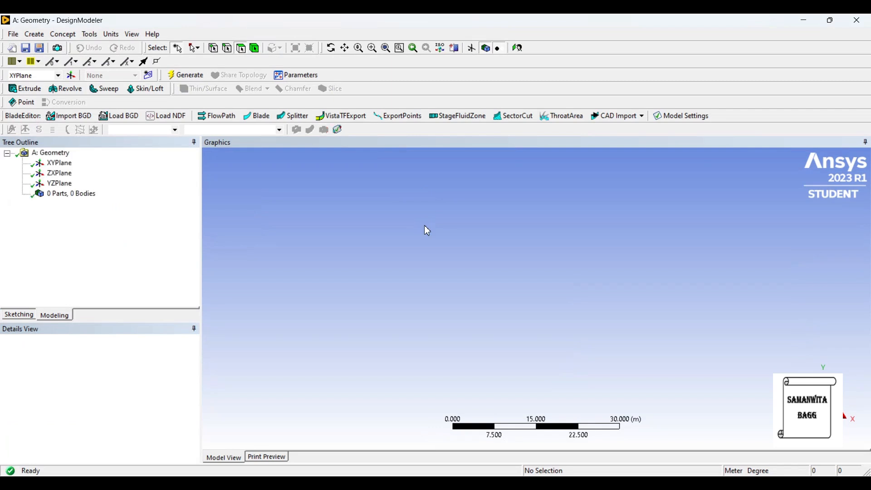
pyautogui.click(113, 36)
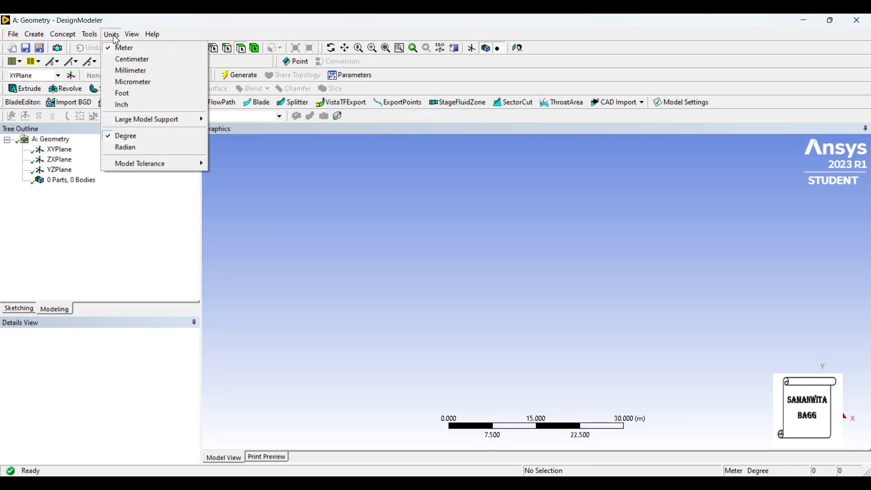
pyautogui.click(121, 70)
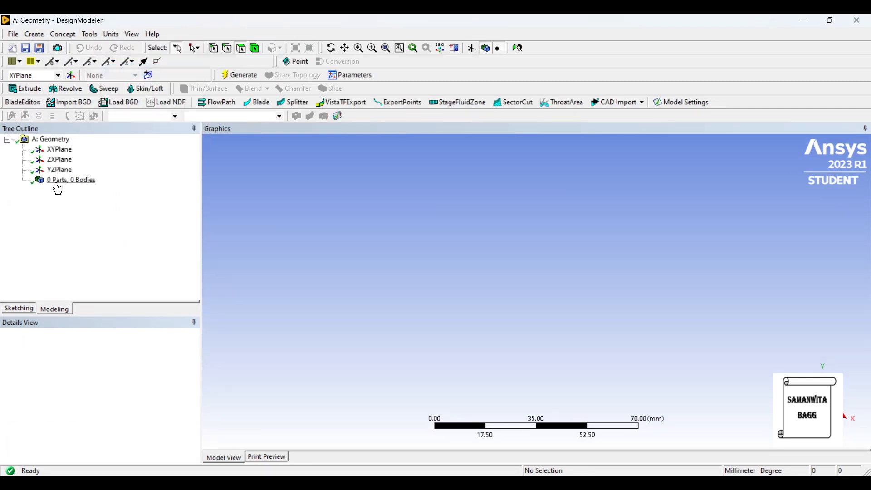
# Step: Sketch a long horizontal rectangle on the XYPlane around the origin, about 147 mm long and 19 mm high
pyautogui.click(69, 151)
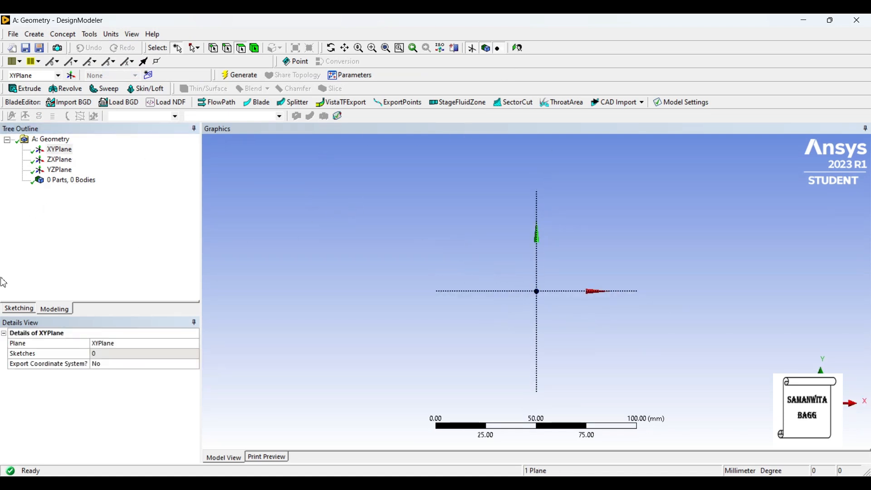
pyautogui.click(23, 308)
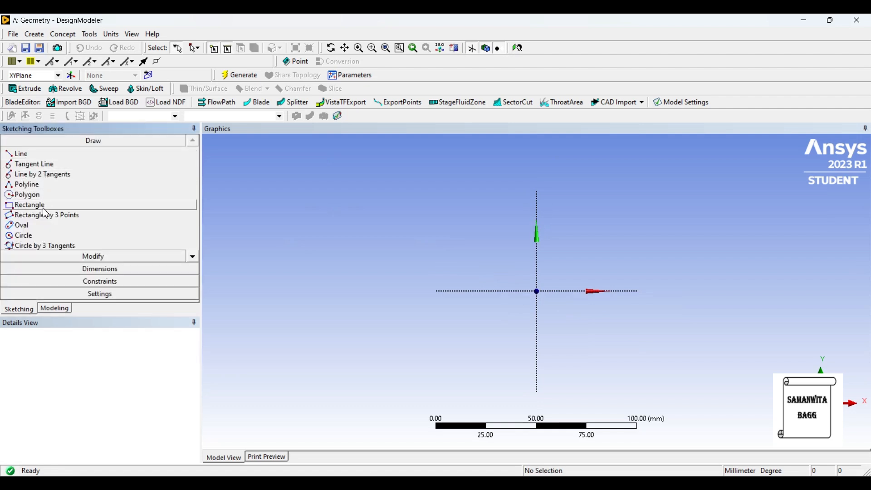
pyautogui.click(27, 205)
pyautogui.click(450, 269)
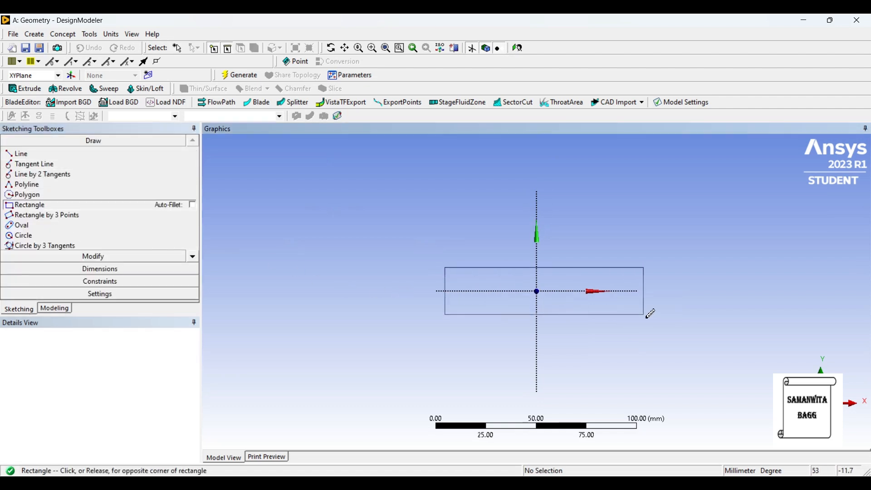
pyautogui.click(741, 305)
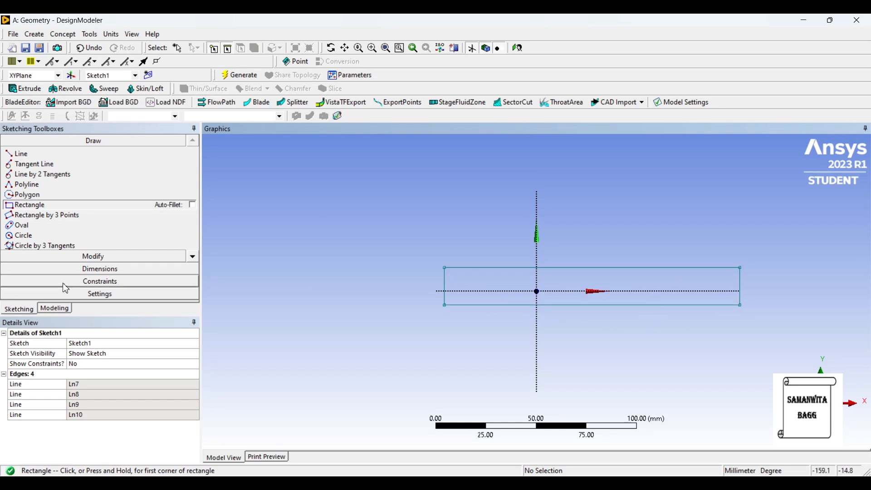
# Step: Dimension the rectangle's lower horizontal edge and set its length to 150 mm
pyautogui.click(90, 273)
pyautogui.click(602, 306)
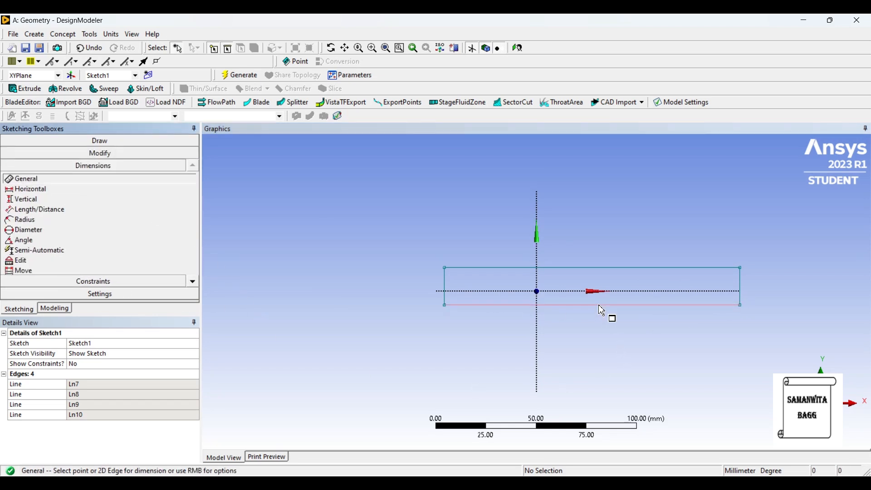
pyautogui.click(598, 337)
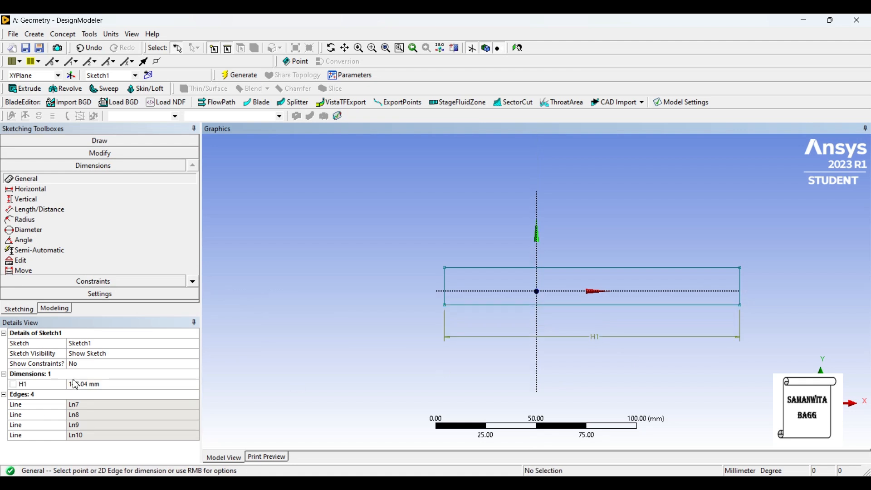
pyautogui.click(91, 395)
pyautogui.click(92, 384)
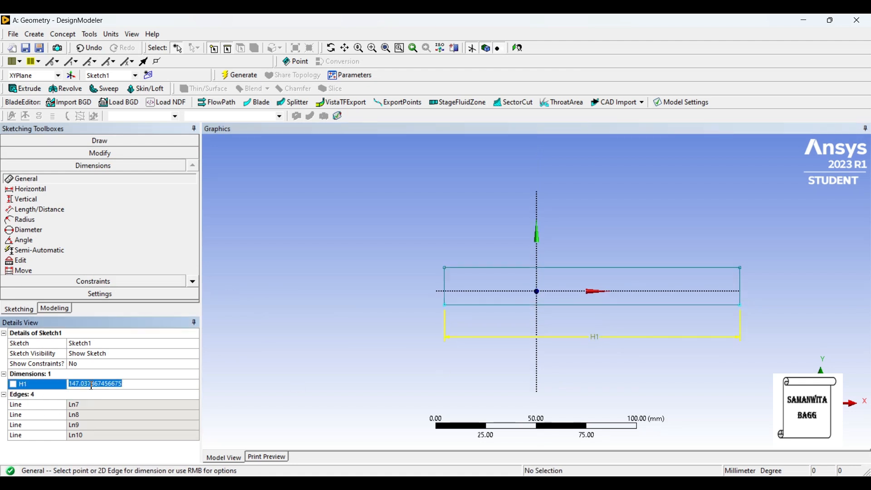
pyautogui.write('150')
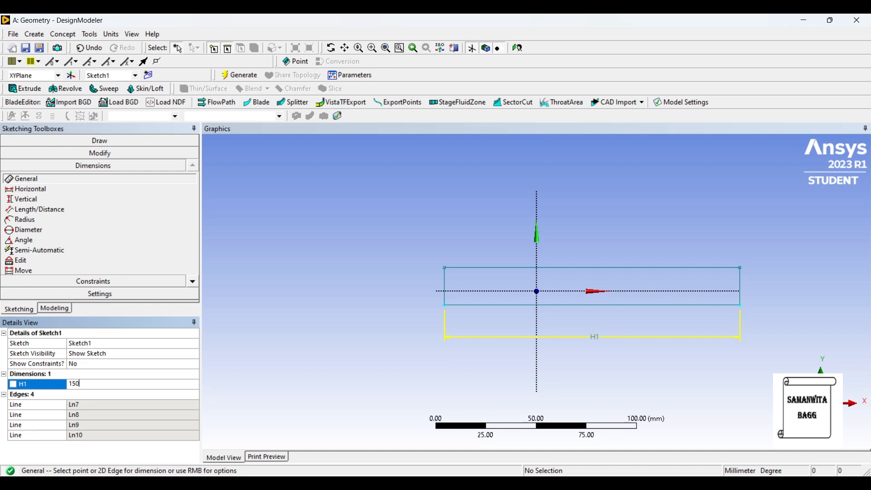
pyautogui.press('Return')
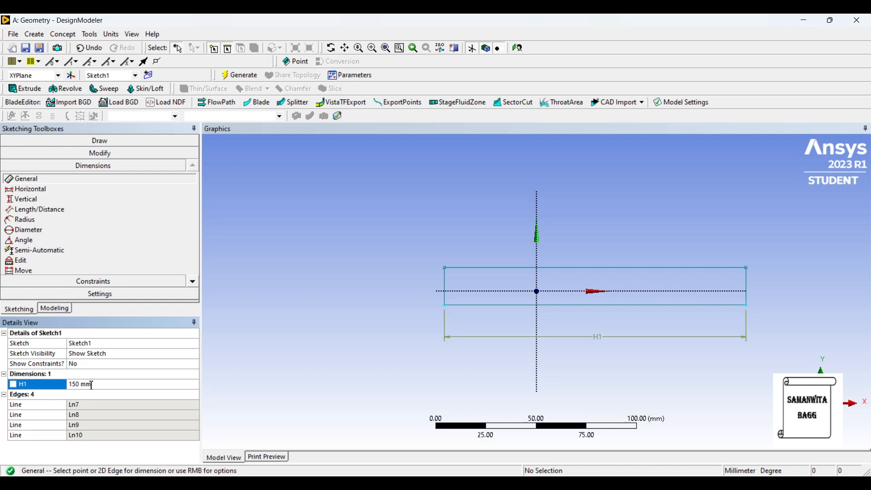
# Step: Dimension the rectangle's short vertical edge and set its height to 11 mm
pyautogui.click(446, 287)
pyautogui.click(429, 286)
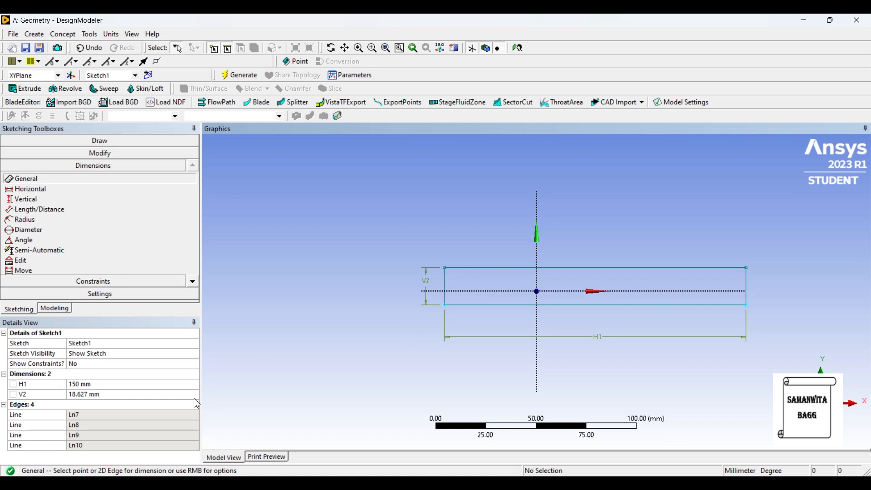
pyautogui.click(126, 394)
pyautogui.write('11')
pyautogui.press('Return')
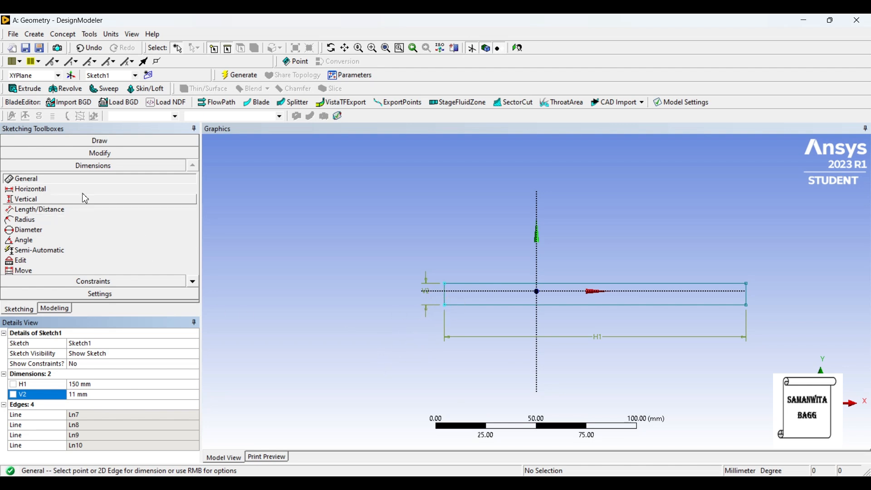
# Step: Extrude the rectangle sketch as added material to a fixed depth of 3.5 mm and generate the solid bar
pyautogui.click(54, 311)
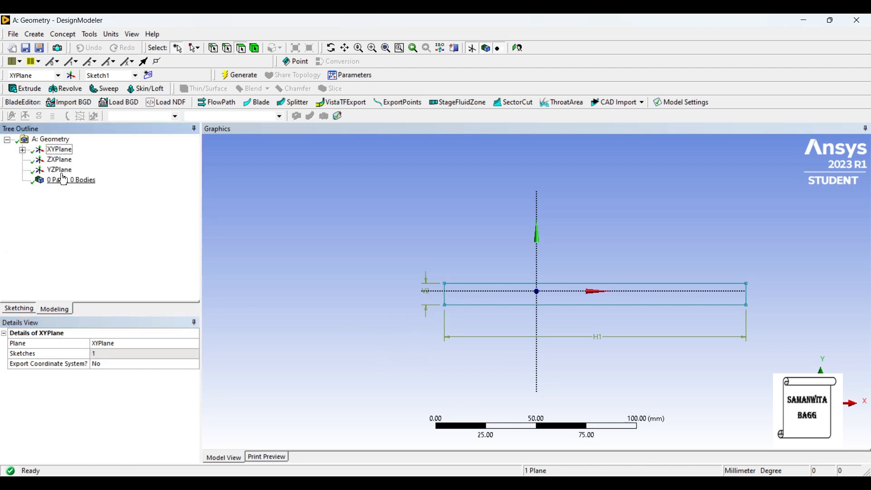
pyautogui.click(25, 88)
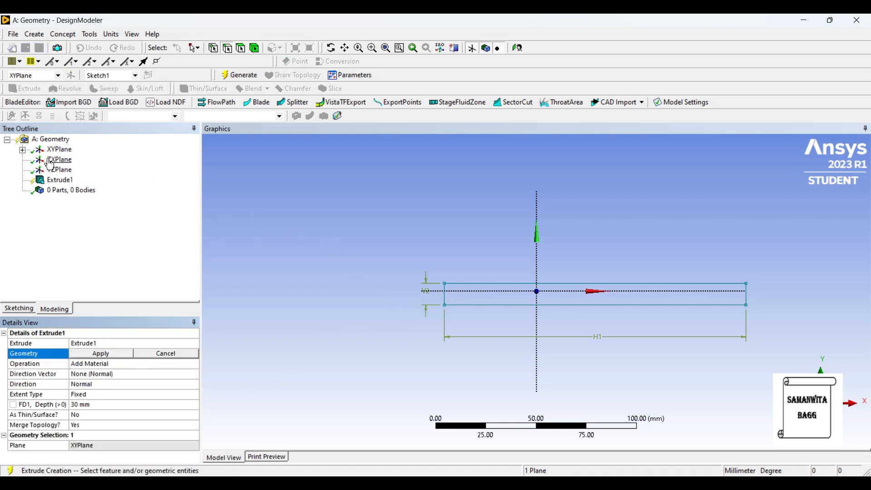
pyautogui.click(23, 150)
pyautogui.click(71, 159)
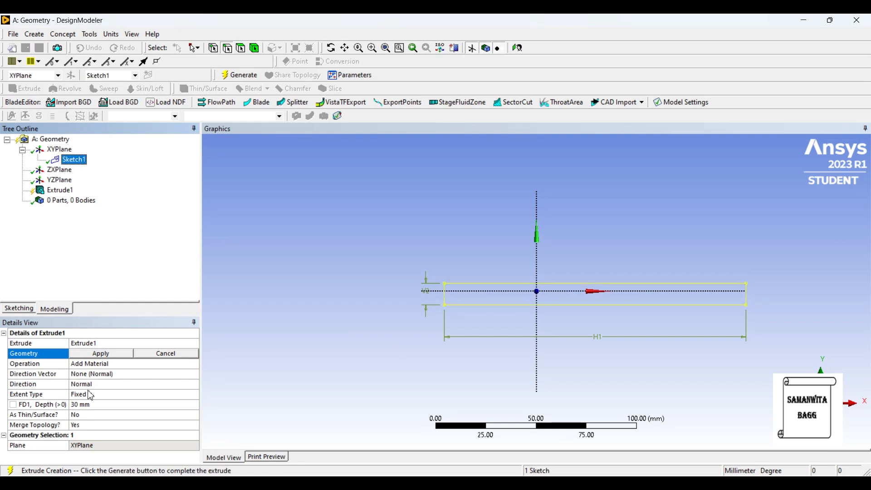
pyautogui.click(102, 356)
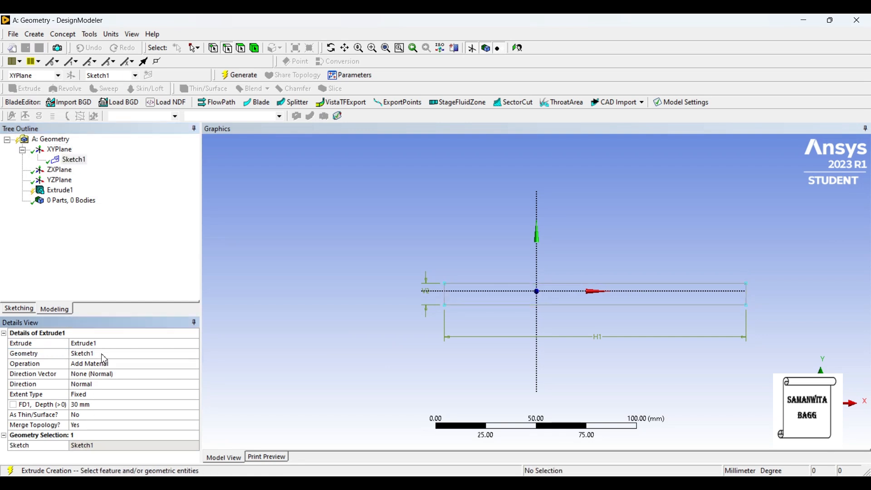
pyautogui.click(92, 405)
pyautogui.write('3.')
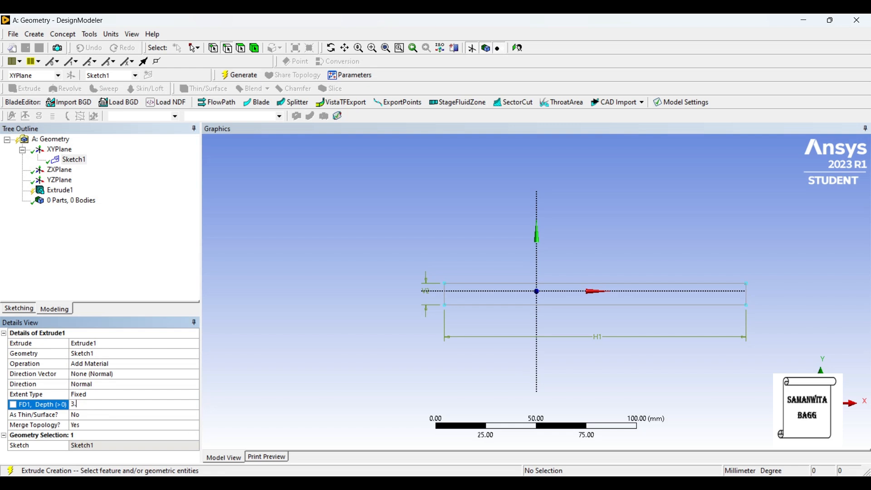
pyautogui.write('5')
pyautogui.press('Return')
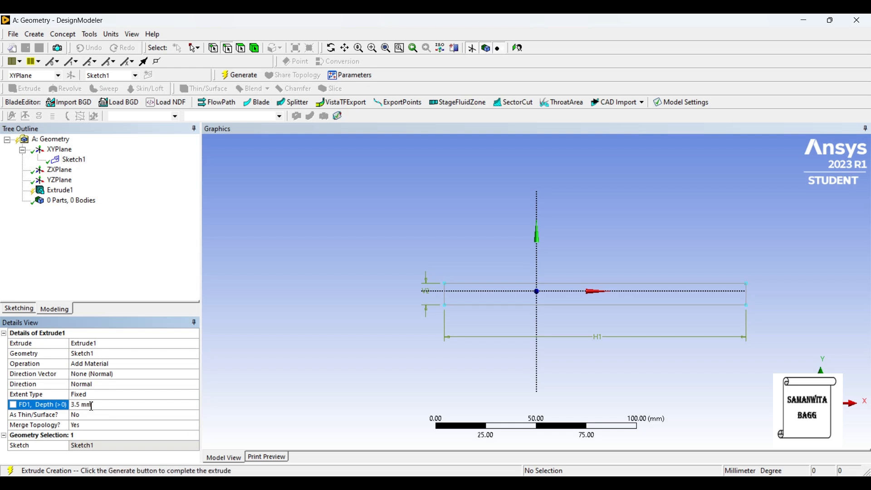
pyautogui.moveTo(650, 329); pyautogui.dragTo(627, 353, button='middle')
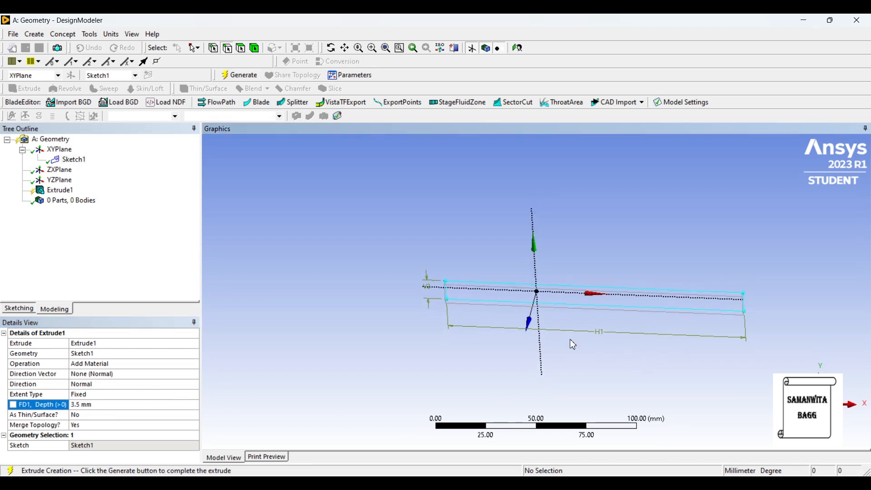
pyautogui.click(234, 73)
# Step: Create and generate a new plane from the bar's large 150 × 11 mm front face
pyautogui.scroll(2, 550, 330)
pyautogui.scroll(1, 551, 330)
pyautogui.moveTo(510, 271); pyautogui.dragTo(542, 296, button='middle')
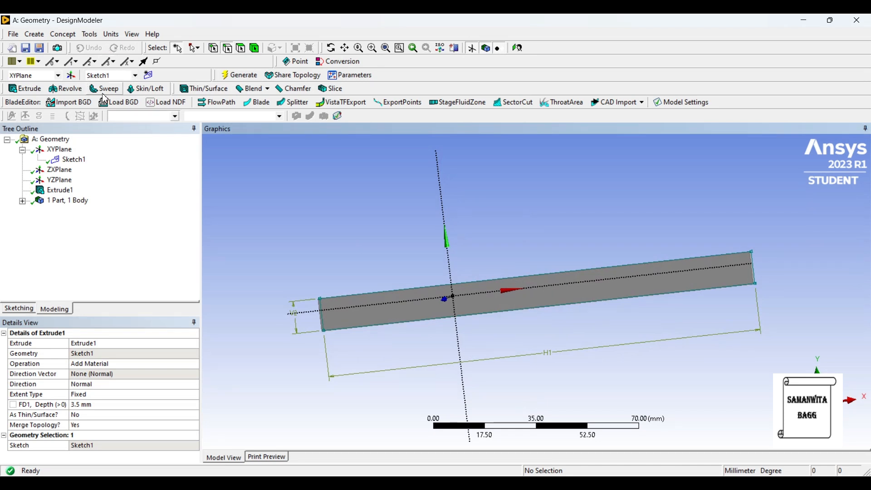
pyautogui.click(512, 299)
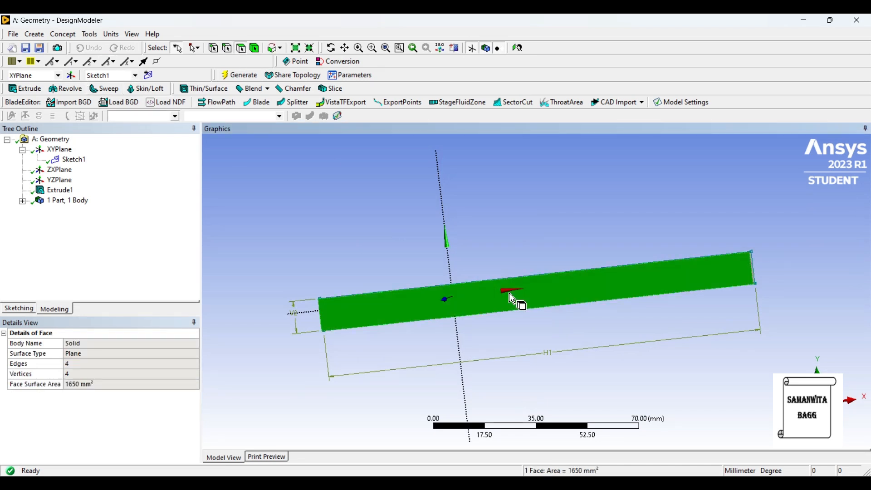
pyautogui.click(72, 76)
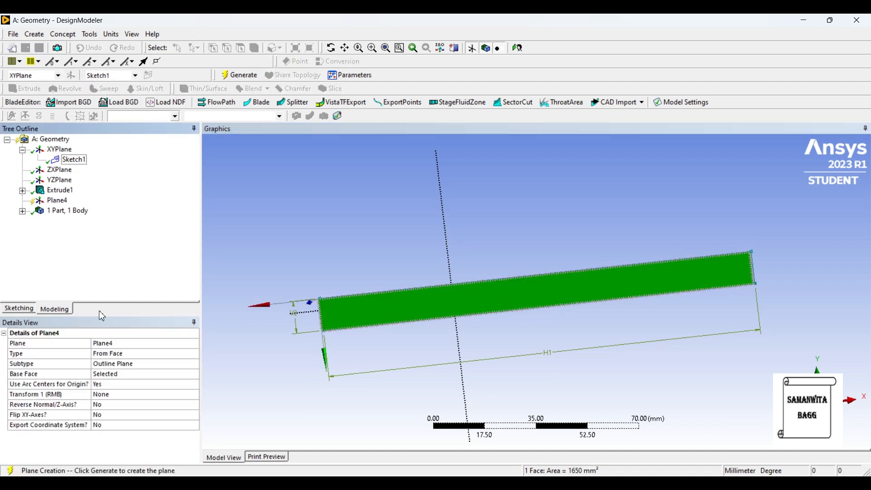
pyautogui.click(234, 75)
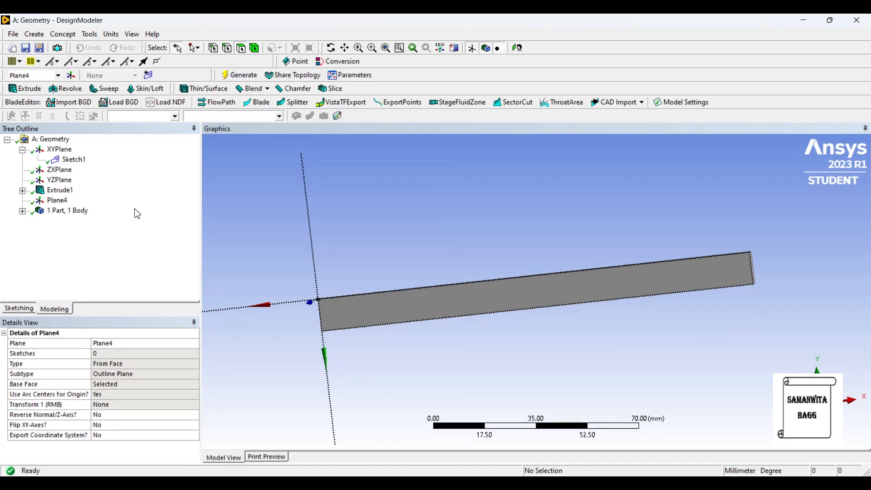
# Step: Sketch a horizontal line on the new plane along the bar's length, extending past both short ends
pyautogui.click(23, 309)
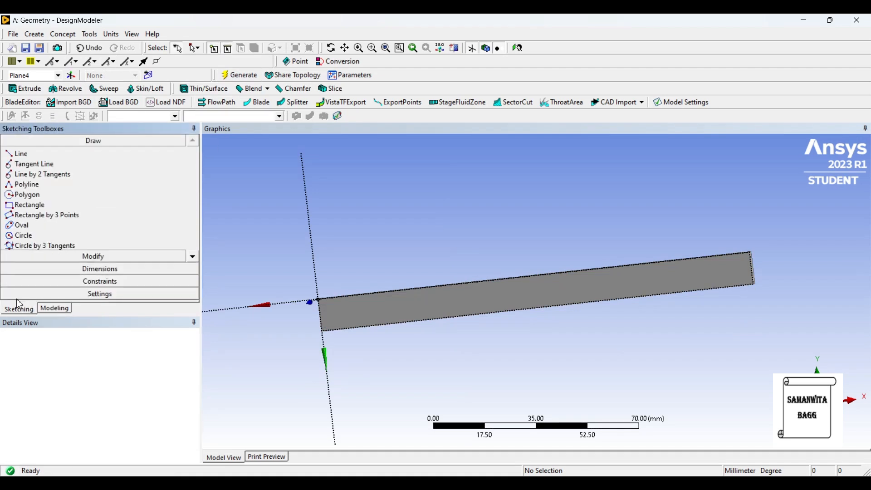
pyautogui.click(518, 48)
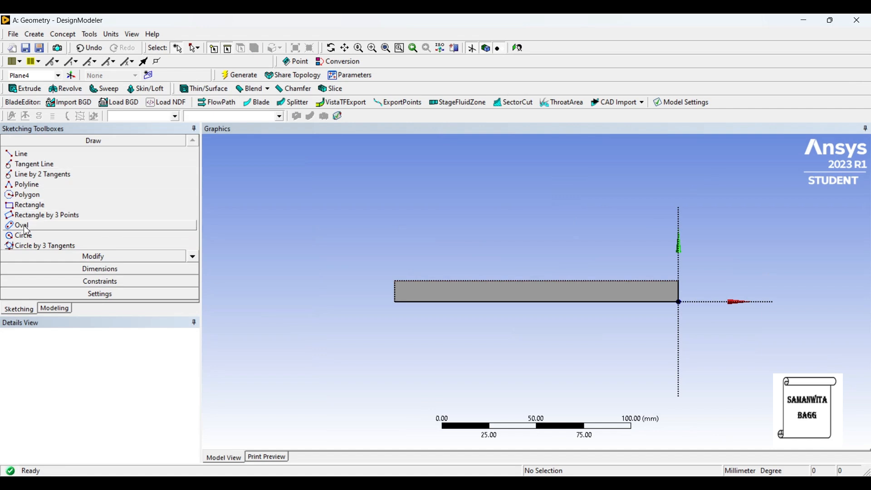
pyautogui.click(32, 155)
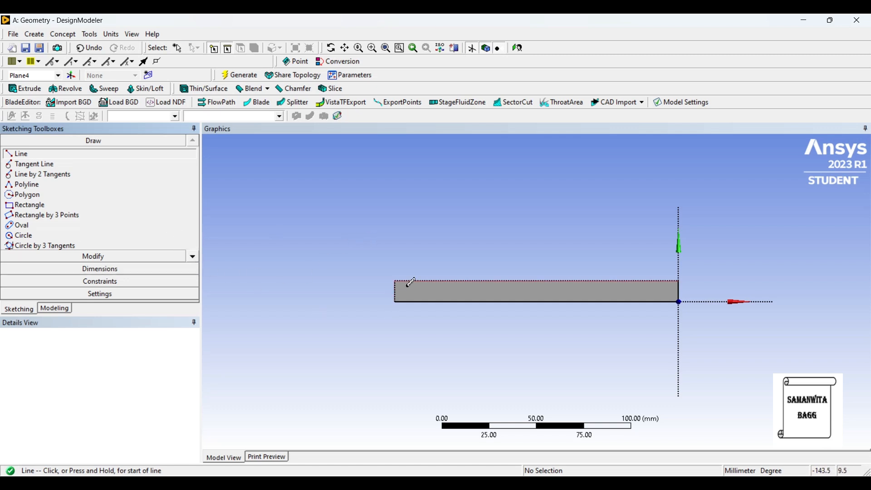
pyautogui.scroll(-2, 443, 288)
pyautogui.scroll(3, 443, 288)
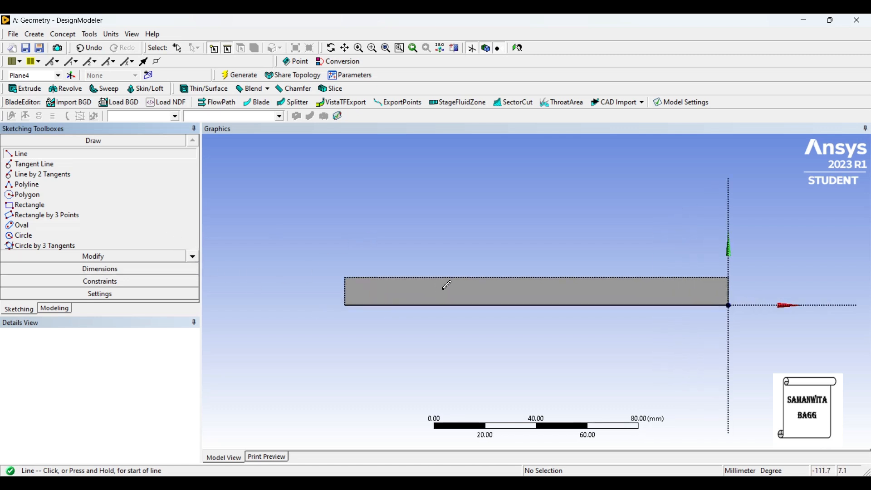
pyautogui.click(275, 290)
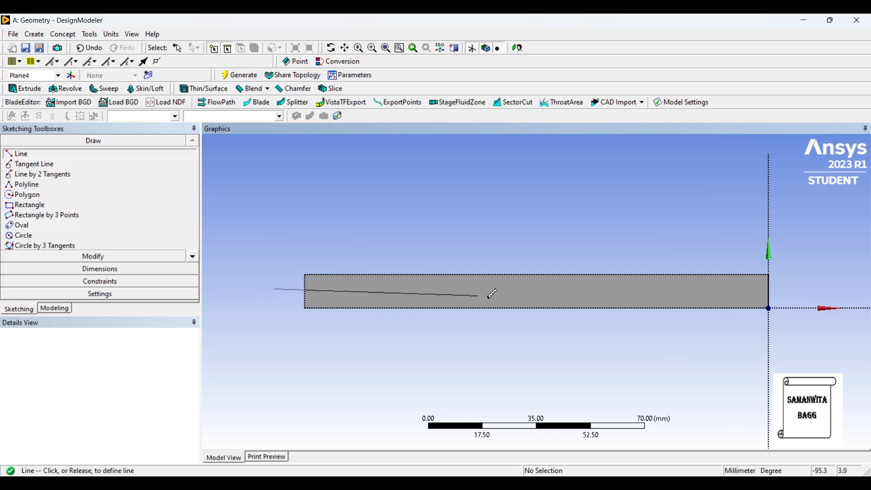
pyautogui.click(799, 289)
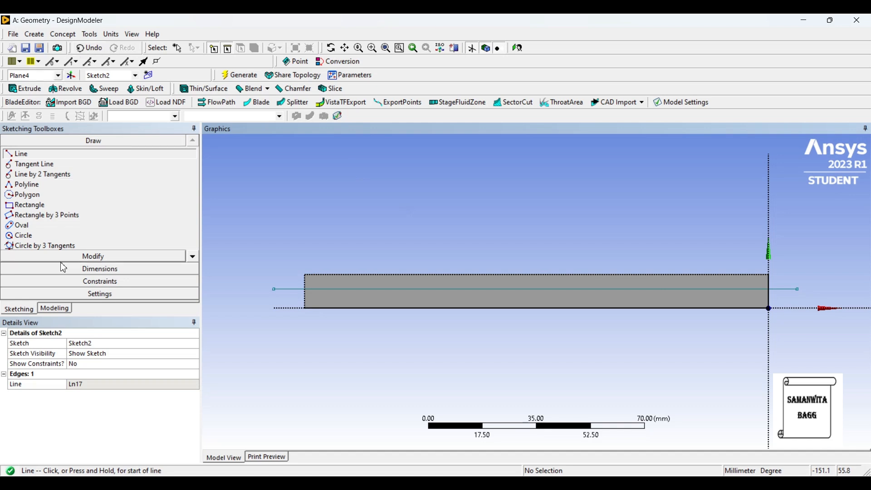
# Step: Add a vertical dimension between the bar's upper edge and the horizontal line and set it to 5.5 mm
pyautogui.click(95, 272)
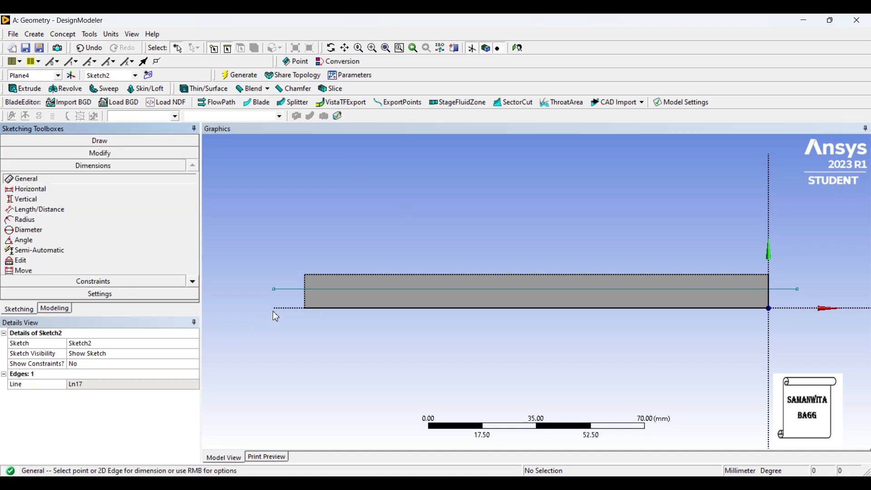
pyautogui.click(317, 275)
pyautogui.press('Escape')
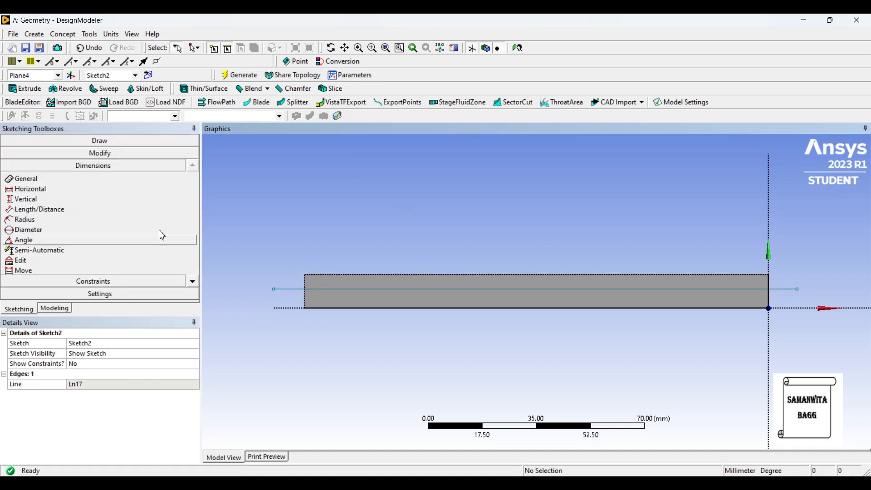
pyautogui.click(49, 200)
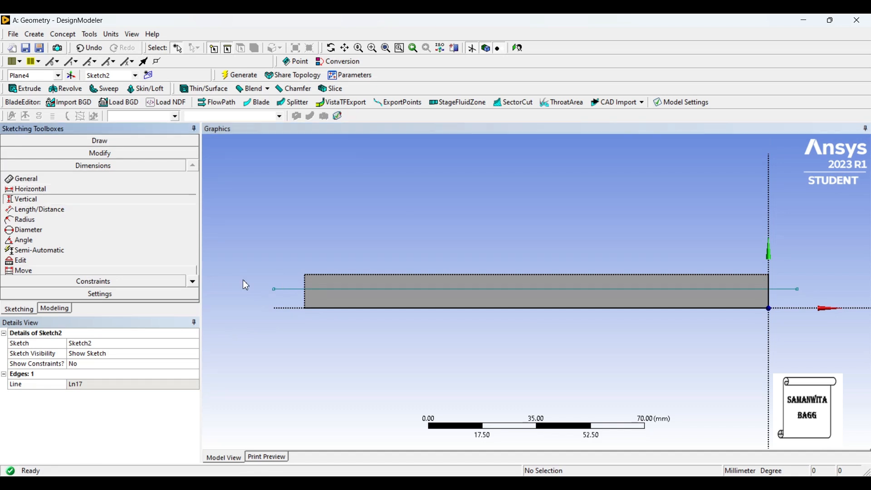
pyautogui.click(357, 276)
pyautogui.click(296, 289)
pyautogui.click(291, 282)
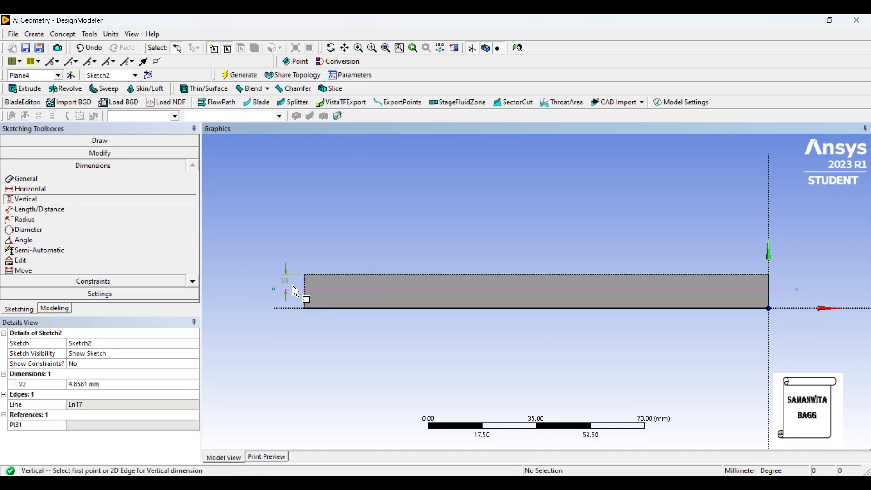
pyautogui.click(103, 385)
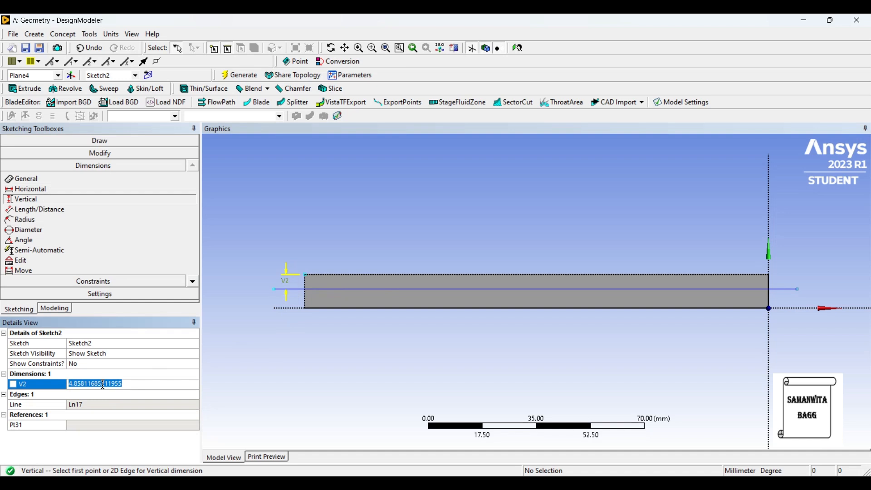
pyautogui.write('5')
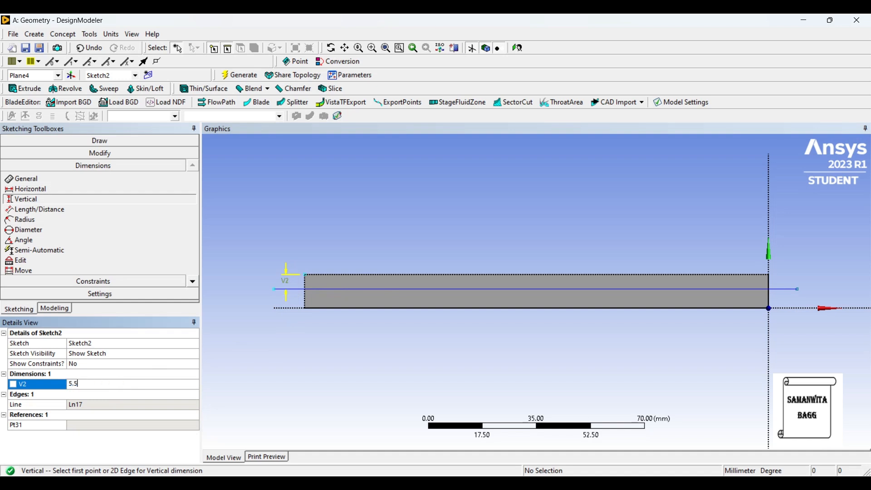
pyautogui.write('.5')
pyautogui.press('Return')
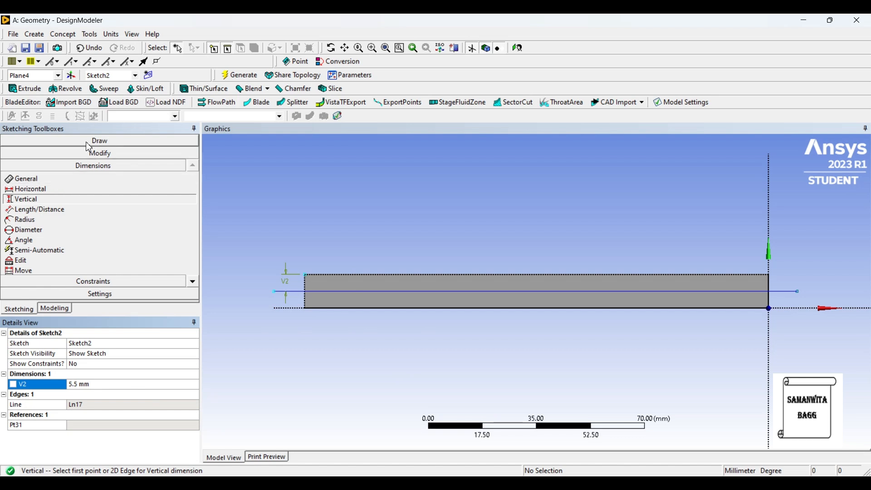
# Step: Sketch five circles centred on the horizontal line, spaced from the bar's far end to just past its middle
pyautogui.click(69, 140)
pyautogui.click(42, 240)
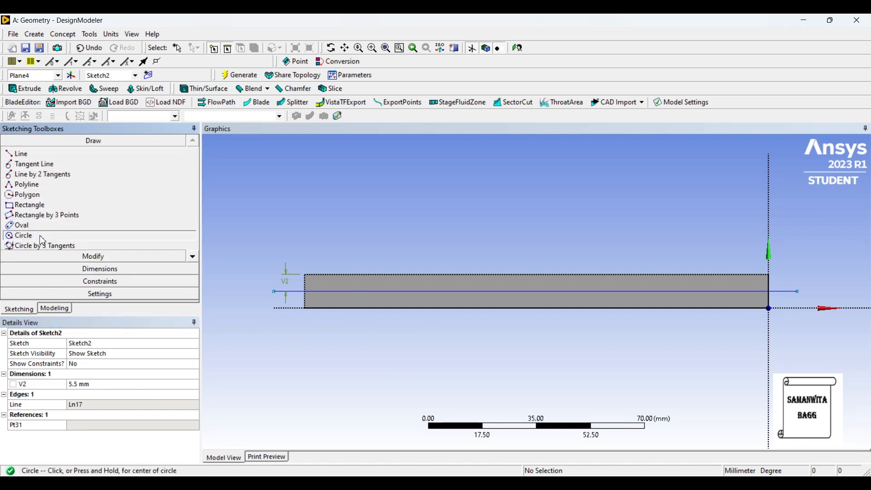
pyautogui.click(346, 292)
pyautogui.click(341, 292)
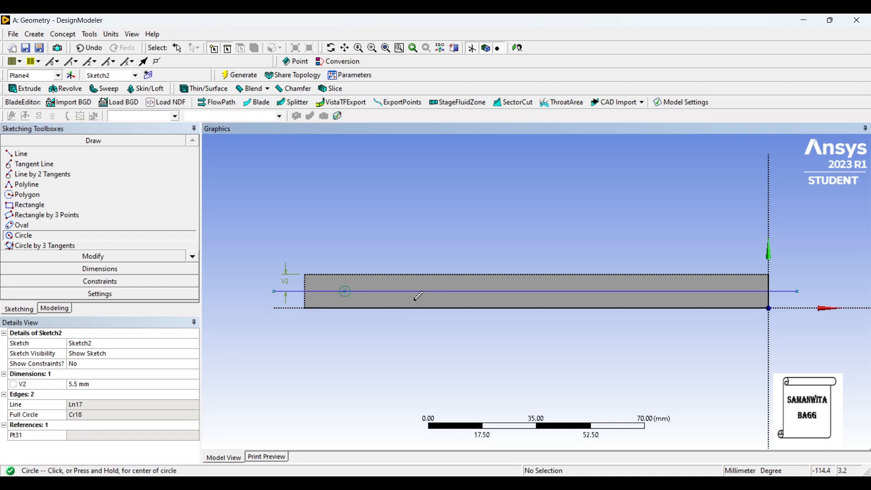
pyautogui.click(404, 291)
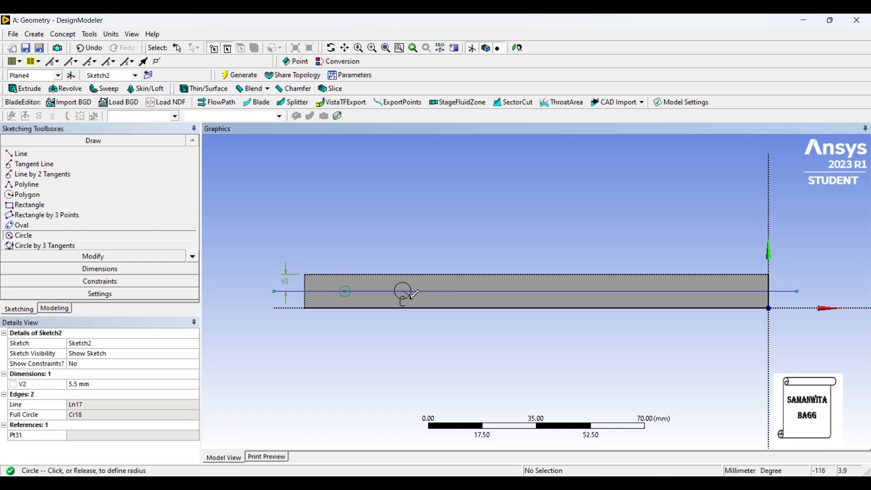
pyautogui.click(409, 295)
pyautogui.click(455, 293)
pyautogui.click(497, 291)
pyautogui.click(511, 298)
pyautogui.click(553, 291)
pyautogui.click(555, 298)
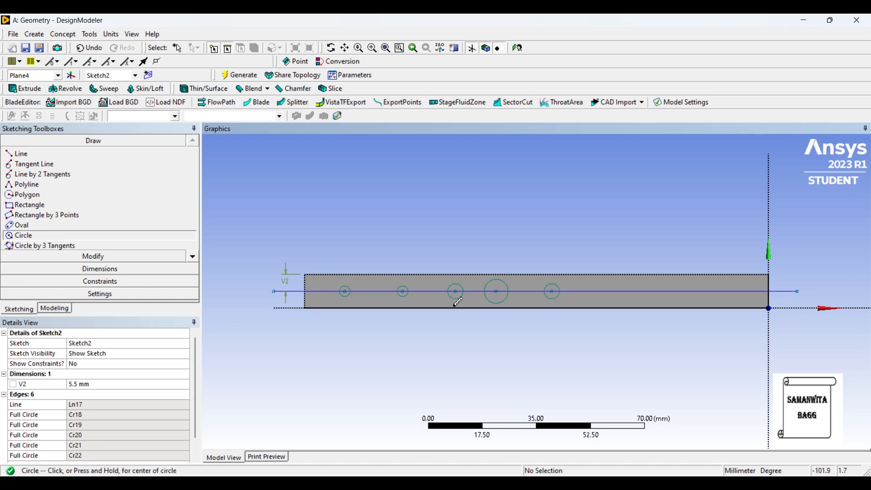
# Step: Sketch three more circles centred on the line, continuing the row towards the plane origin
pyautogui.click(591, 292)
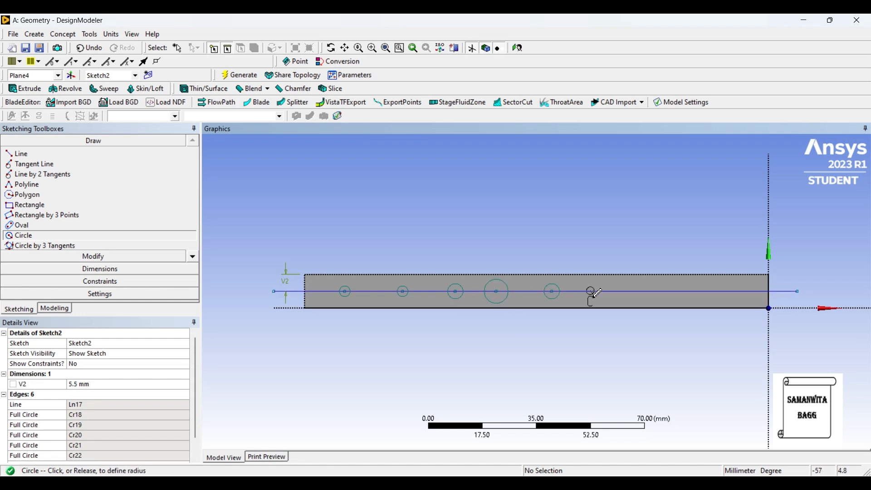
pyautogui.click(599, 297)
pyautogui.click(637, 292)
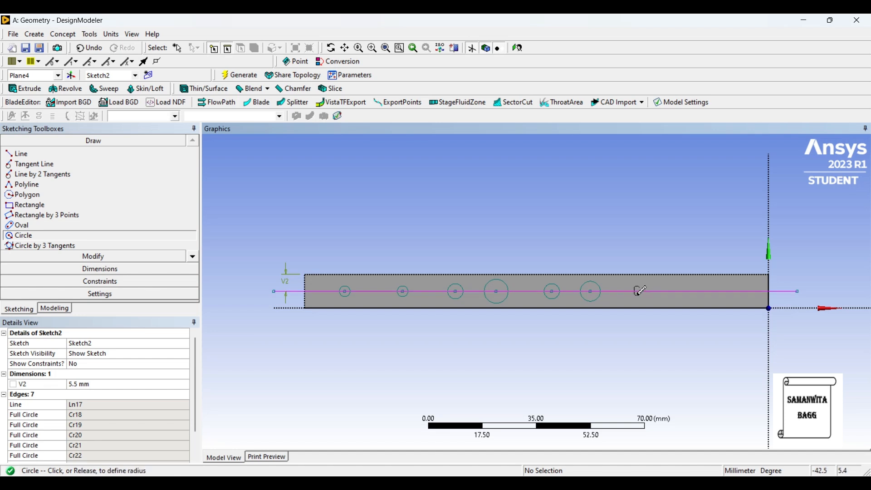
pyautogui.click(644, 296)
pyautogui.click(667, 291)
pyautogui.click(674, 299)
pyautogui.click(704, 292)
pyautogui.click(711, 298)
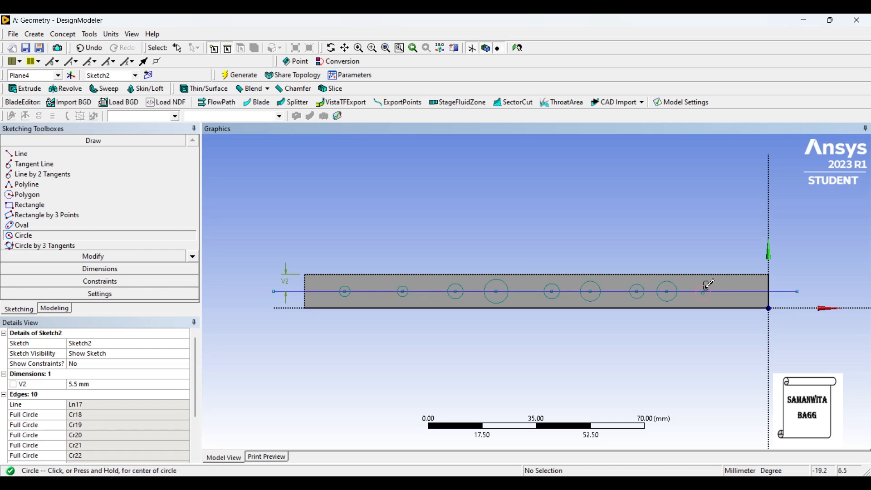
pyautogui.click(88, 48)
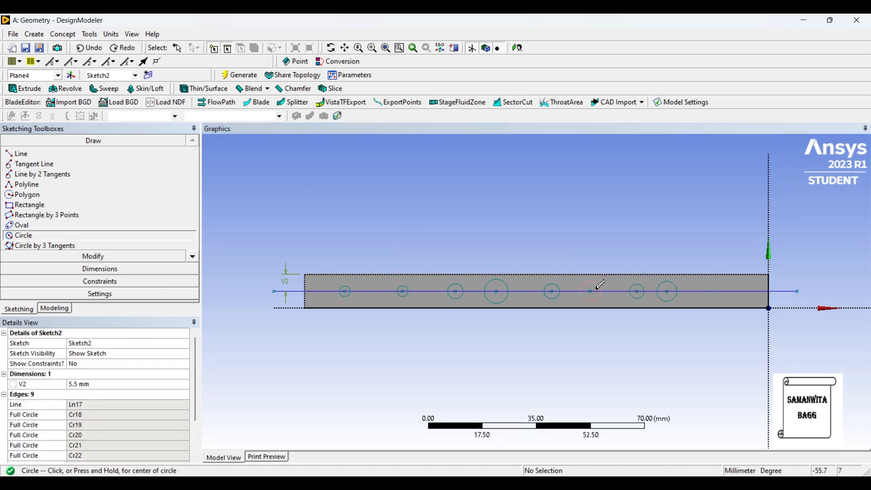
# Step: Complete the row with three circles centred on the line near the bar's origin end, for eleven circles in all
pyautogui.click(706, 292)
pyautogui.click(716, 291)
pyautogui.click(737, 292)
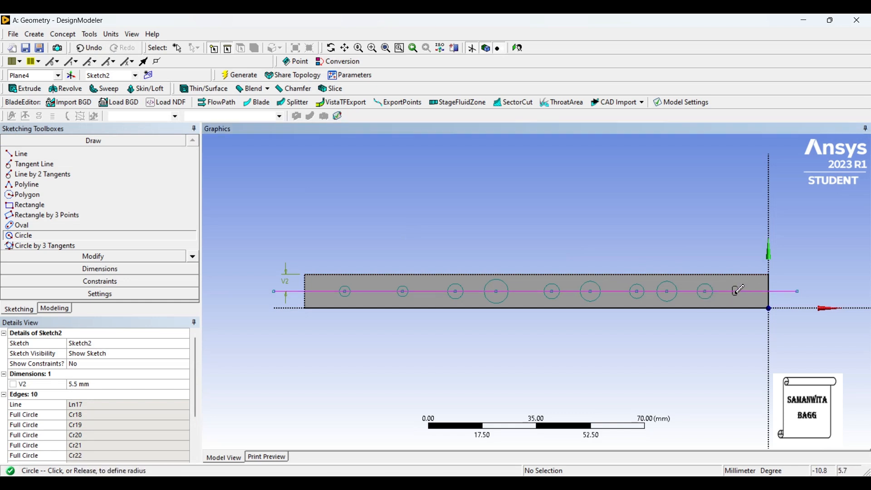
pyautogui.click(742, 293)
pyautogui.click(755, 292)
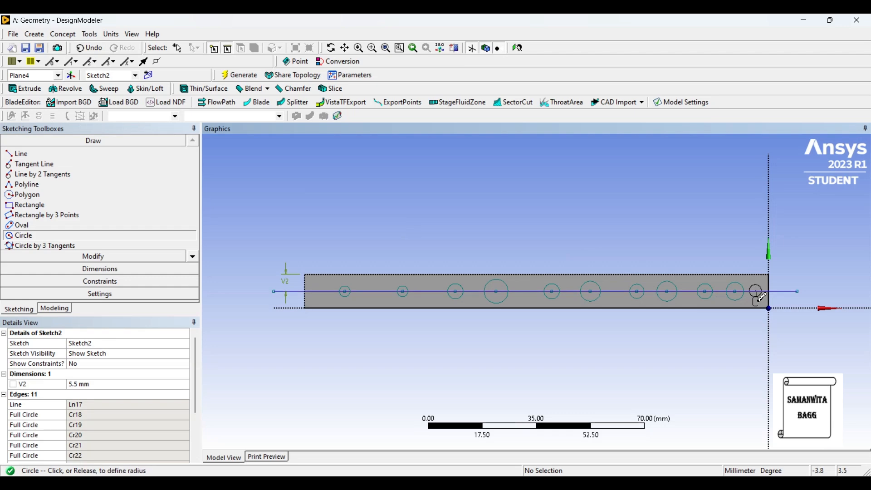
pyautogui.click(766, 296)
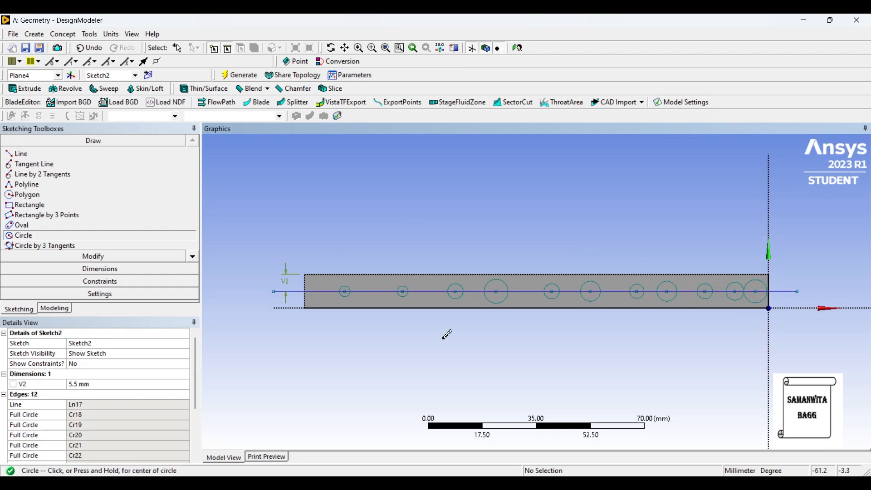
# Step: Dimension the diameter of the first circle, farthest from the origin, and set it to 2 mm
pyautogui.click(102, 272)
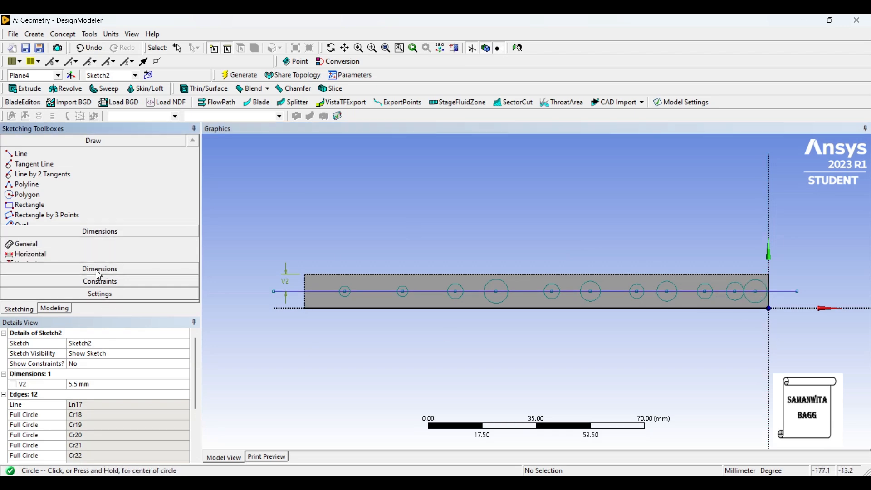
pyautogui.click(344, 291)
pyautogui.click(339, 244)
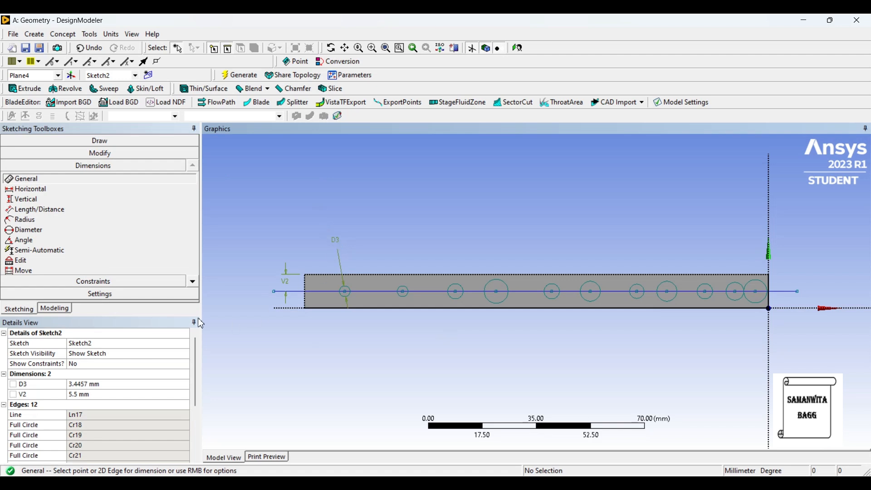
pyautogui.click(93, 385)
pyautogui.write('2')
pyautogui.press('Return')
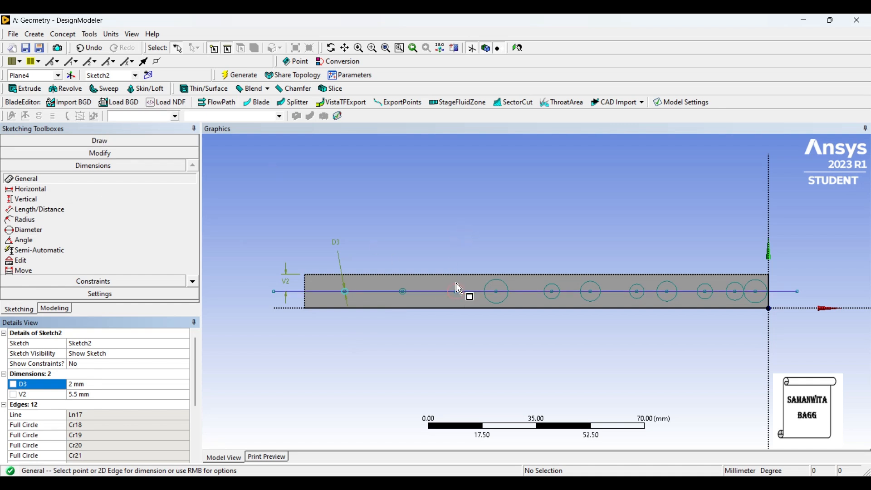
# Step: Dimension the remaining larger circles in the row, from the third to the last, and set each diameter to 2 mm
pyautogui.click(462, 294)
pyautogui.click(459, 250)
pyautogui.press('2')
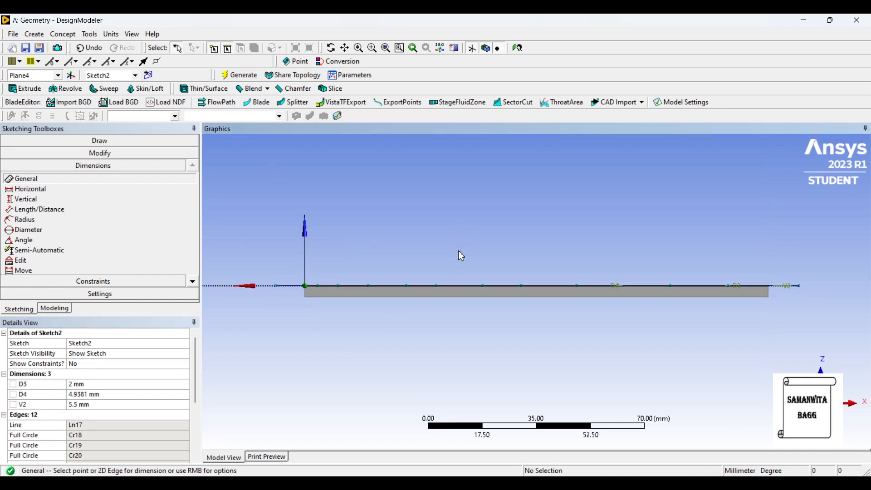
pyautogui.click(520, 50)
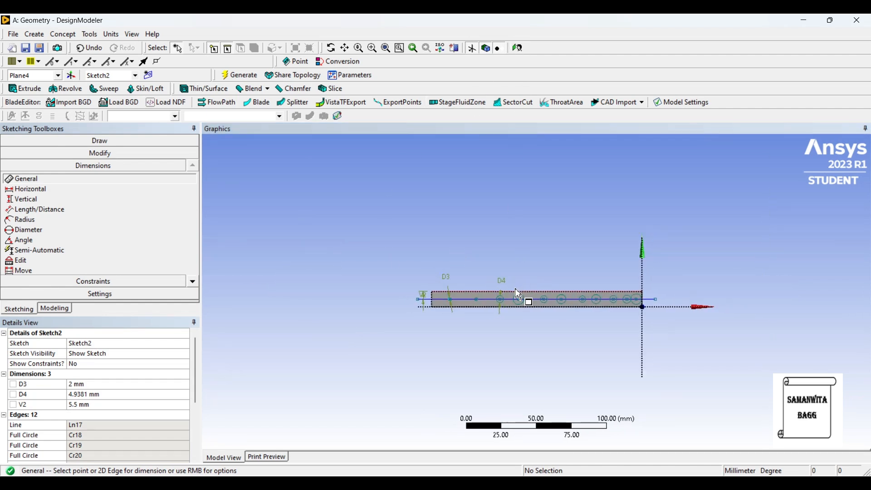
pyautogui.scroll(4, 531, 293)
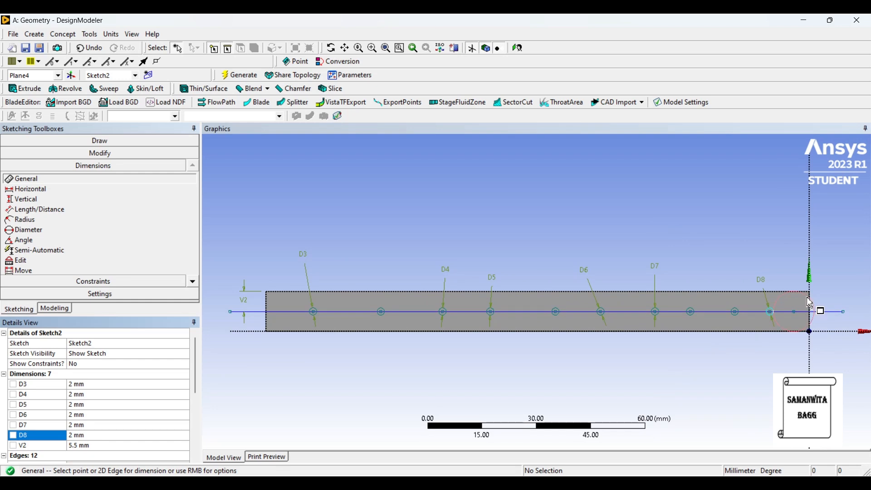
pyautogui.click(93, 445)
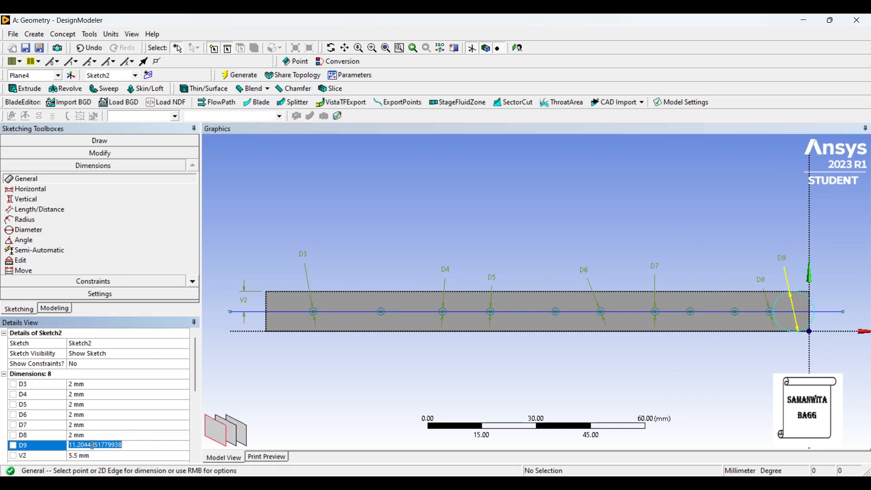
pyautogui.write('2')
pyautogui.press('Return')
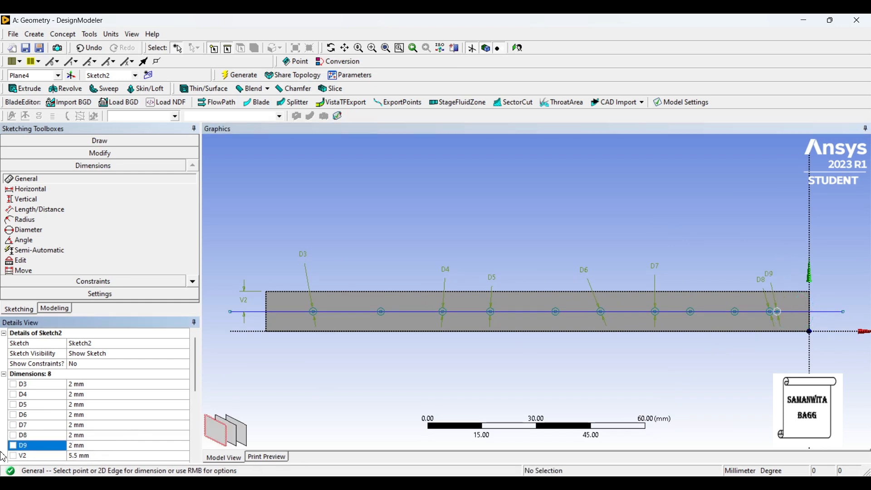
# Step: Add a horizontal dimension between the centres of the first two circles farthest from the origin and set it to 13 mm
pyautogui.click(43, 189)
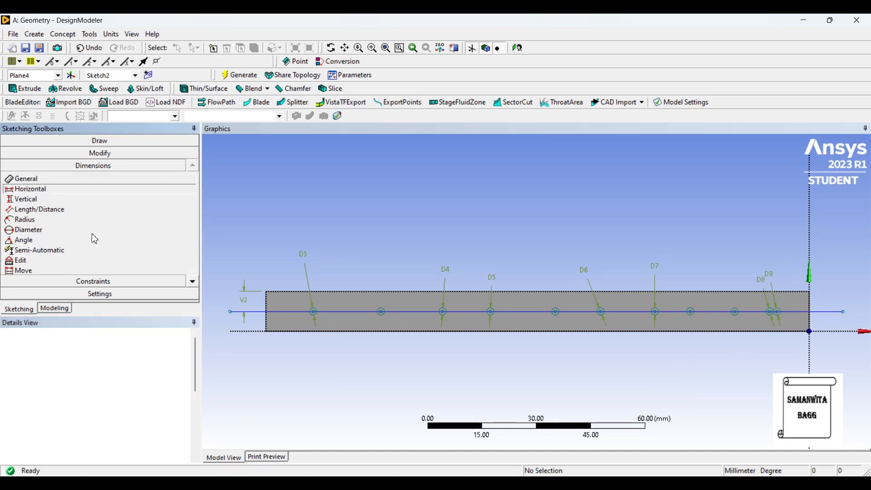
pyautogui.click(314, 314)
pyautogui.click(382, 313)
pyautogui.click(354, 245)
pyautogui.click(92, 455)
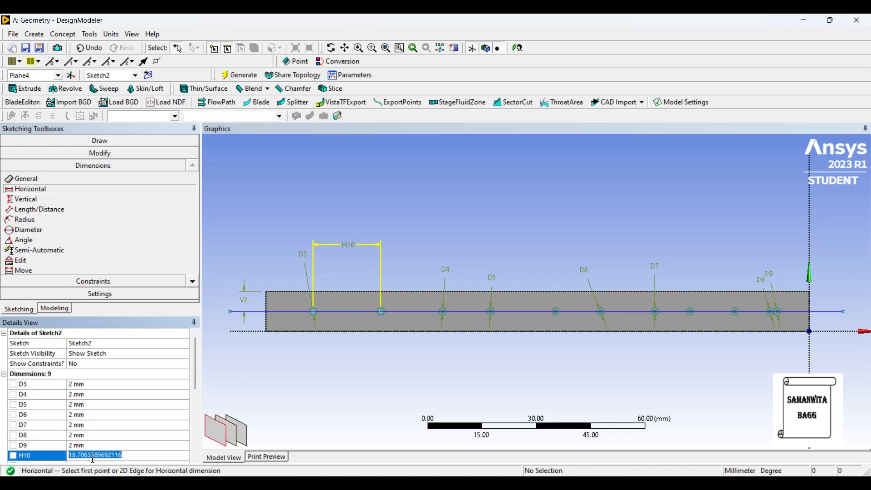
pyautogui.write('13')
pyautogui.press('Return')
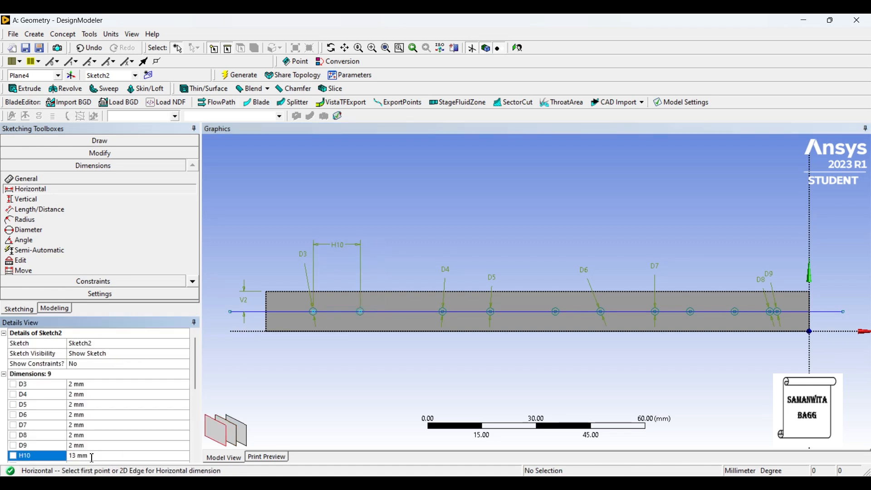
# Step: Add a horizontal dimension between the centres of the second and third circles, counted from the end farthest from the origin
pyautogui.click(361, 312)
pyautogui.click(444, 312)
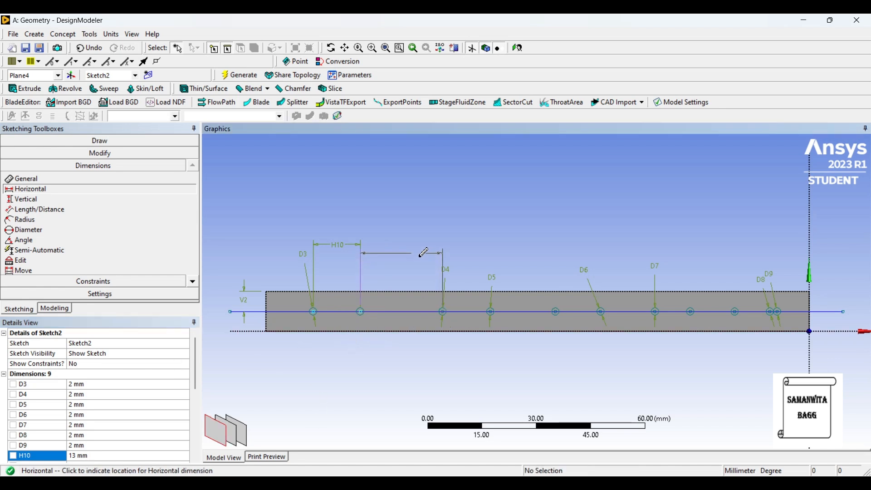
pyautogui.click(415, 254)
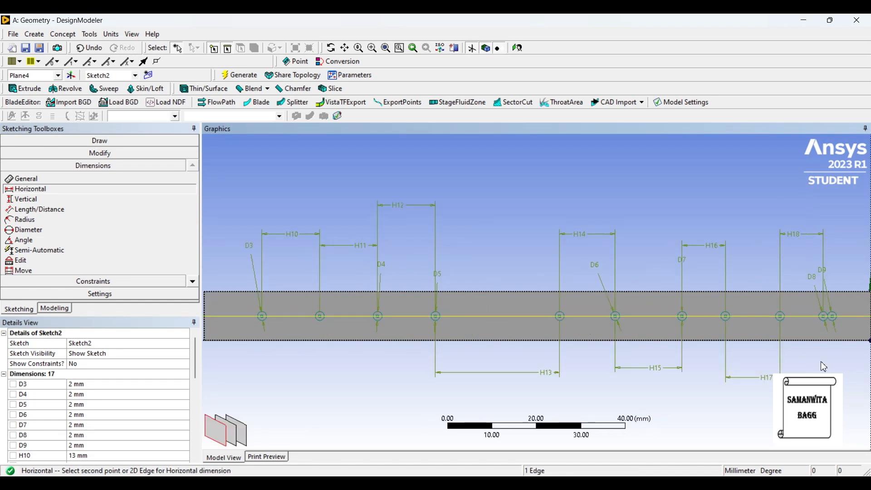
# Step: Try to add a horizontal dimension between the centres of the last two circles near the origin, and undo it
pyautogui.click(48, 195)
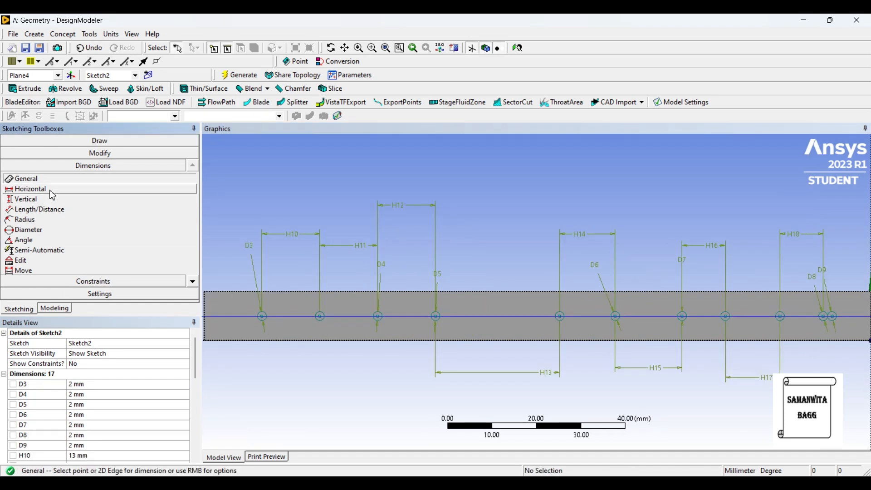
pyautogui.click(48, 194)
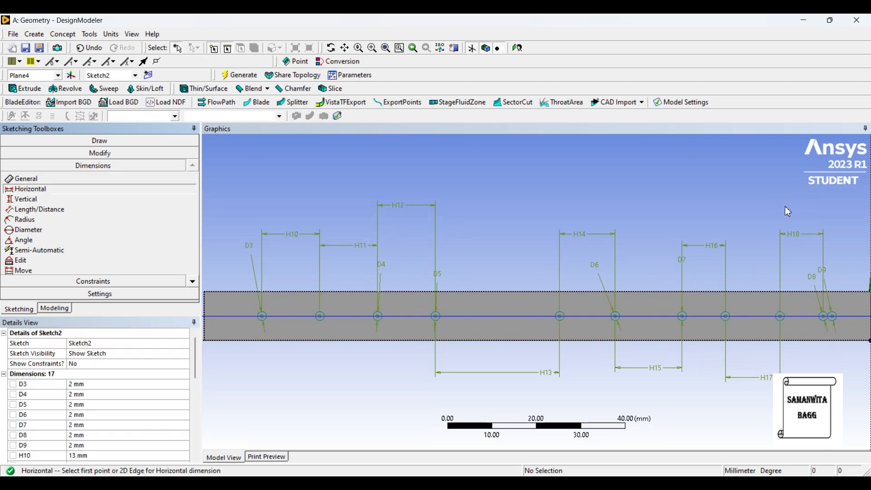
pyautogui.click(836, 317)
pyautogui.click(835, 317)
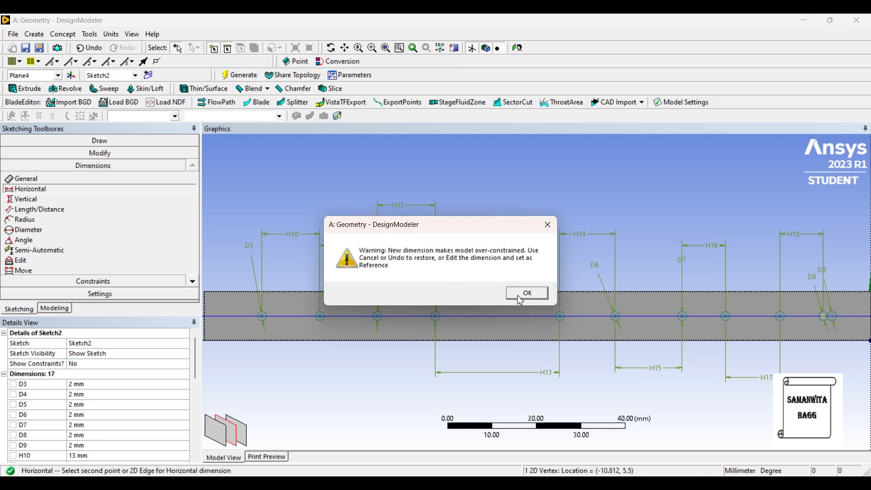
pyautogui.click(521, 299)
pyautogui.click(653, 177)
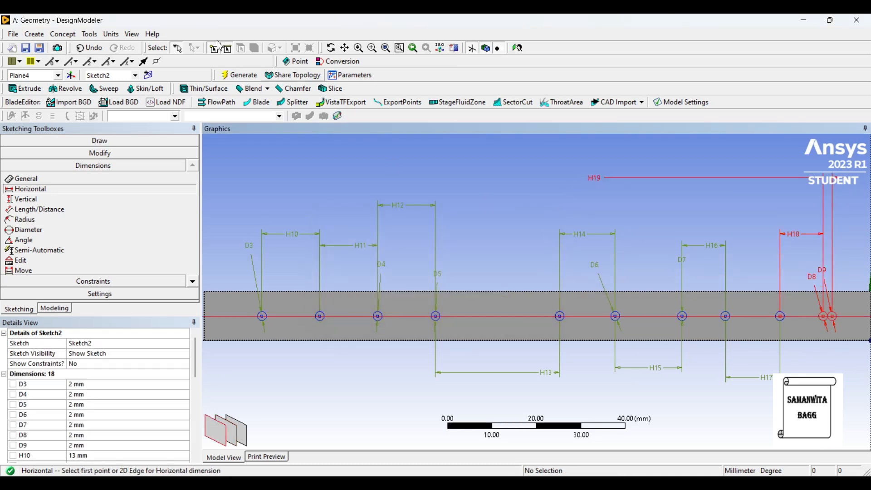
pyautogui.click(89, 49)
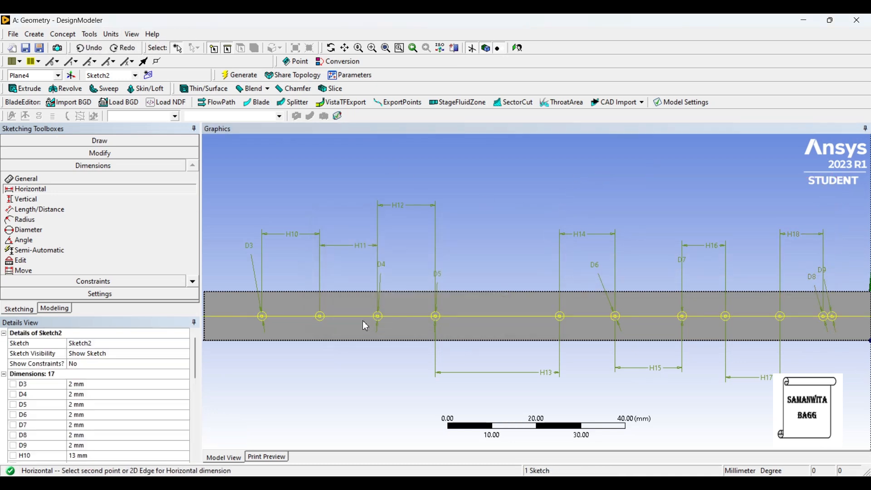
# Step: Set the circle spacing dimensions H15, H14 and H13 to 13 mm each
pyautogui.scroll(-5, 93, 403)
pyautogui.click(95, 354)
pyautogui.write('13')
pyautogui.press('Return')
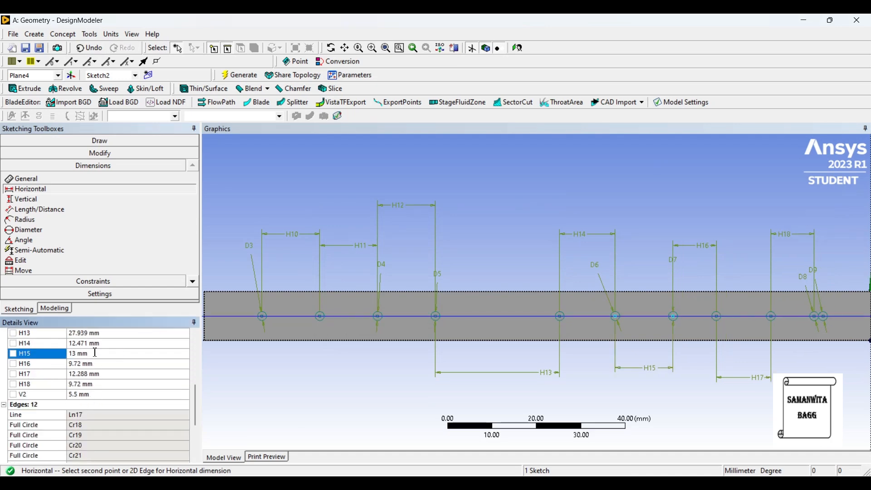
pyautogui.click(95, 343)
pyautogui.write('13')
pyautogui.press('Return')
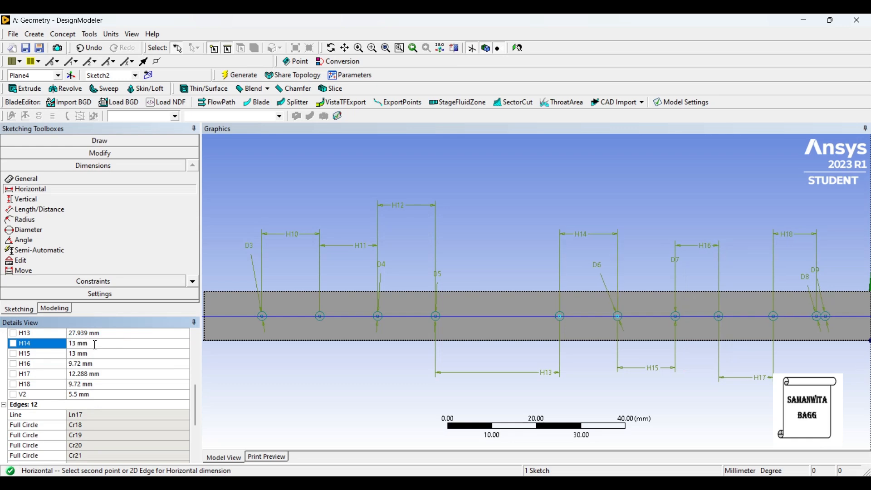
pyautogui.click(102, 333)
pyautogui.write('13')
pyautogui.press('Return')
# Step: Set the remaining circle spacing dimensions H16, H17 and H18 to 13 mm each
pyautogui.click(102, 365)
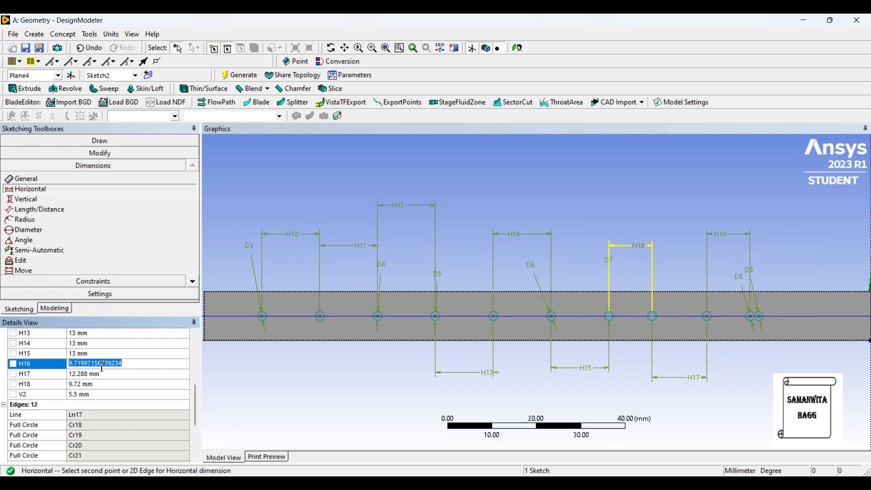
pyautogui.write('13')
pyautogui.press('Return')
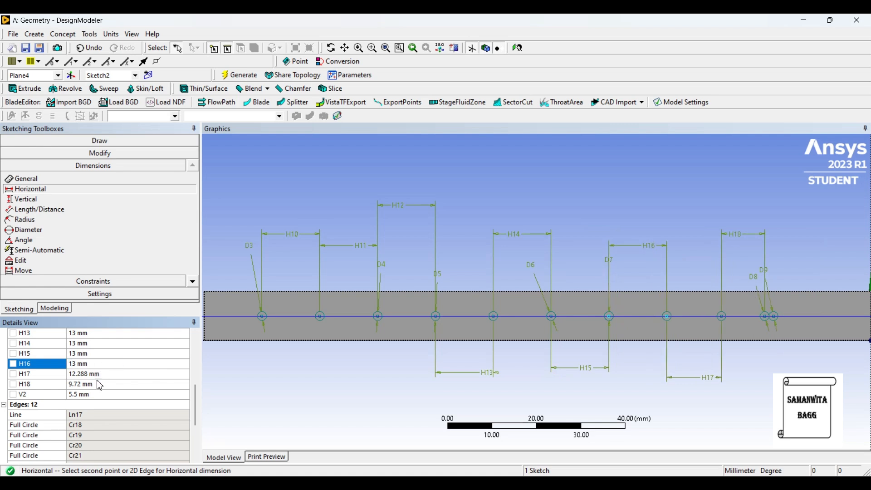
pyautogui.click(100, 374)
pyautogui.write('13')
pyautogui.press('Return')
pyautogui.click(91, 385)
pyautogui.write('13')
pyautogui.press('Return')
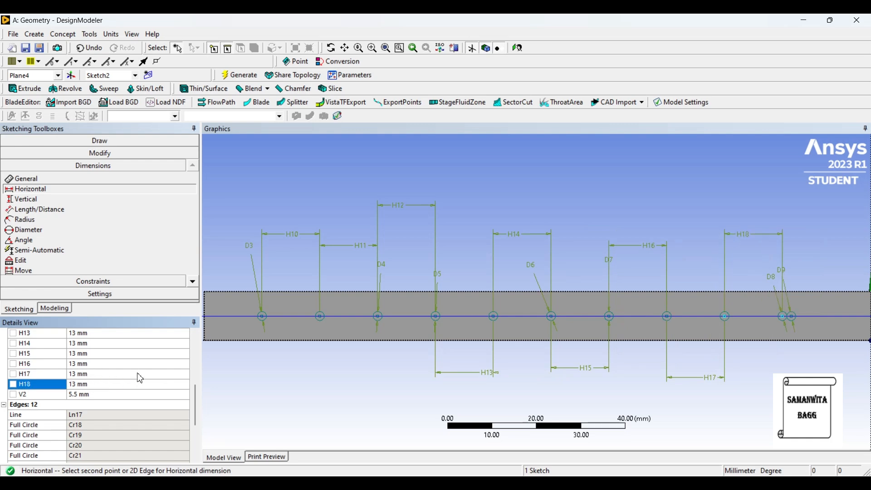
pyautogui.click(97, 395)
# Step: Add a horizontal dimension between the first circle's centre and the bar's end edge farthest from the origin
pyautogui.scroll(-4, 641, 354)
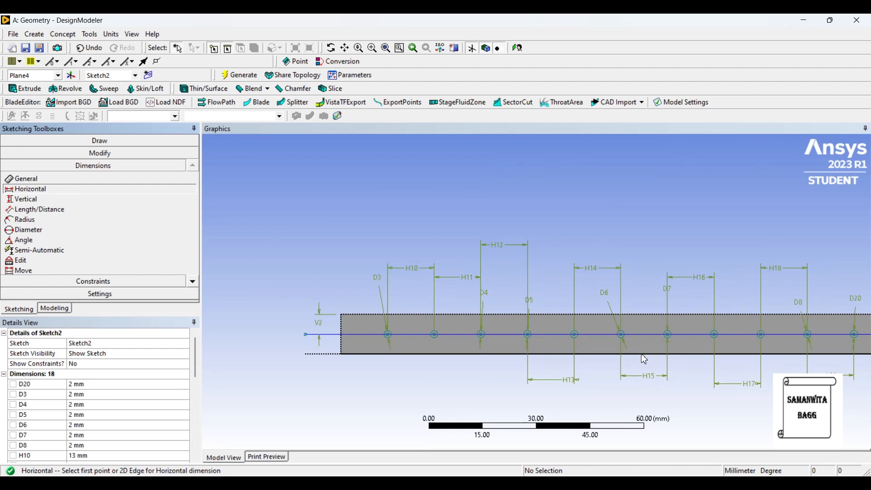
pyautogui.scroll(2, 542, 355)
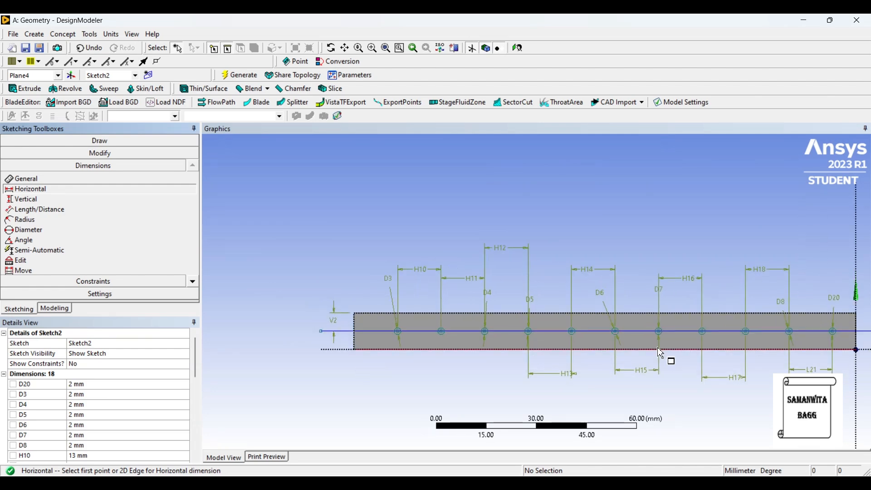
pyautogui.scroll(1, 652, 286)
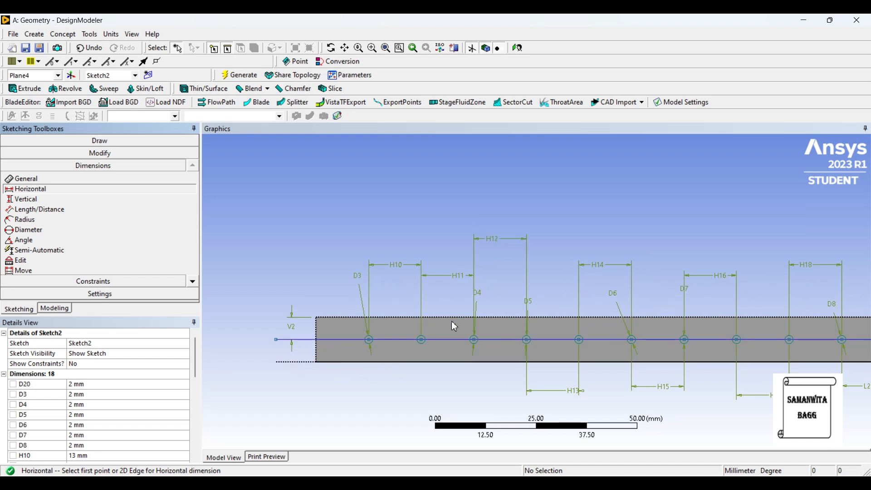
pyautogui.scroll(-1, 449, 322)
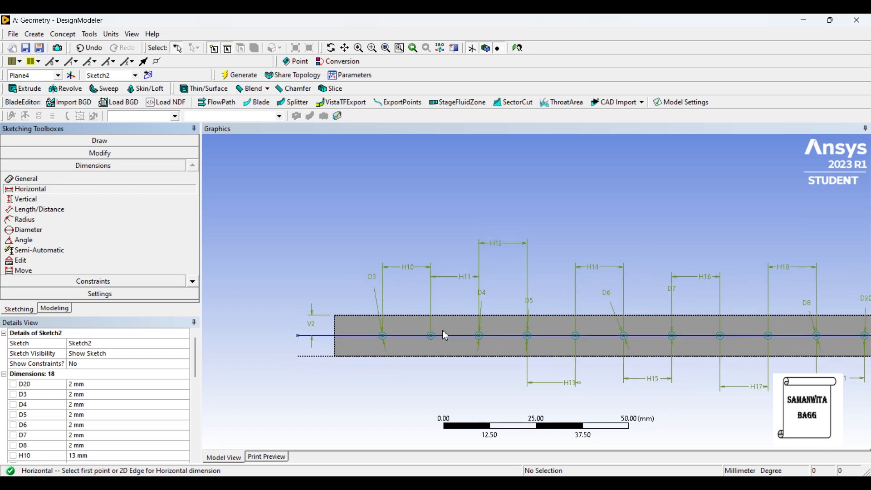
pyautogui.click(384, 336)
pyautogui.click(337, 328)
pyautogui.click(373, 394)
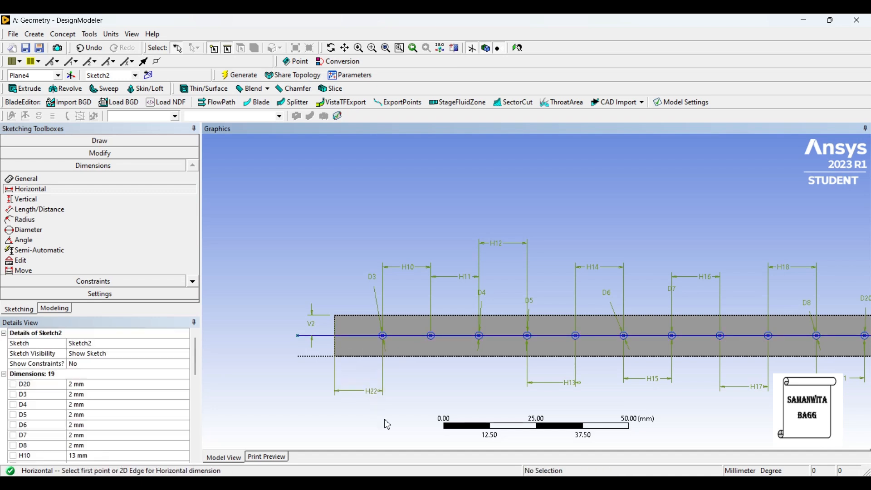
# Step: Set the distance from the bar's far end to the first circle's centre to 10 mm
pyautogui.scroll(-1, 442, 387)
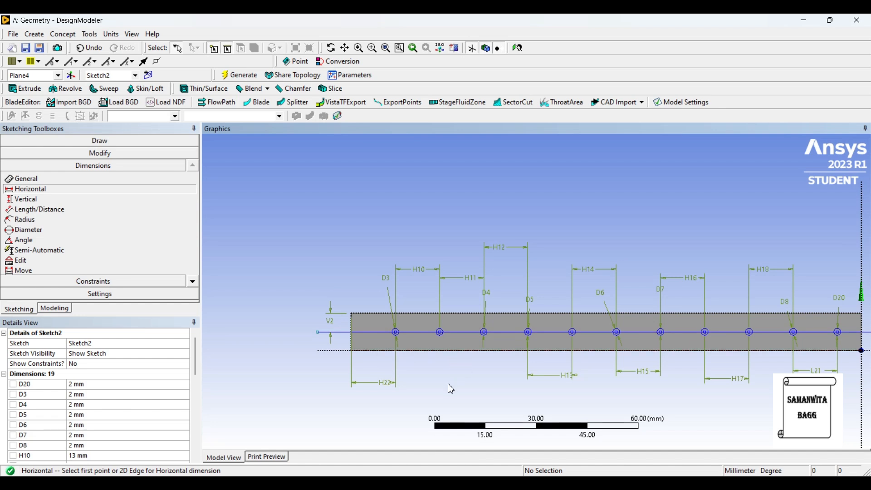
pyautogui.scroll(-3, 116, 416)
pyautogui.scroll(-1, 113, 401)
pyautogui.click(100, 429)
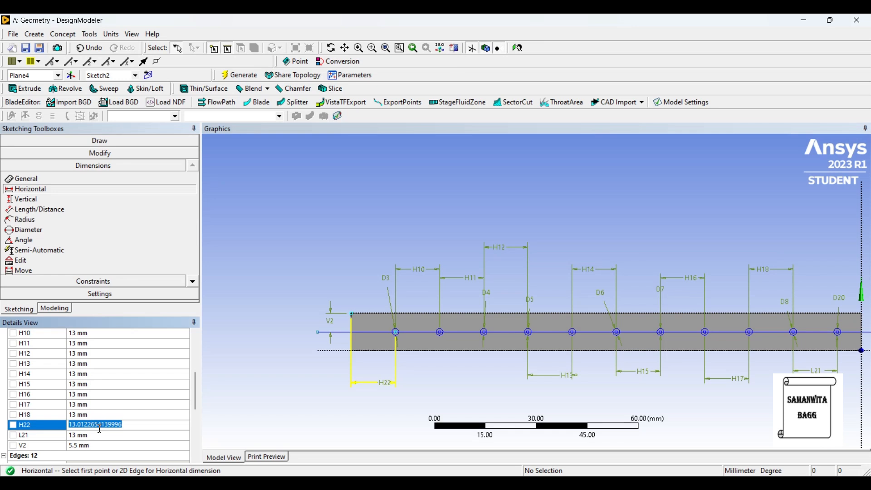
pyautogui.write('10')
pyautogui.press('Return')
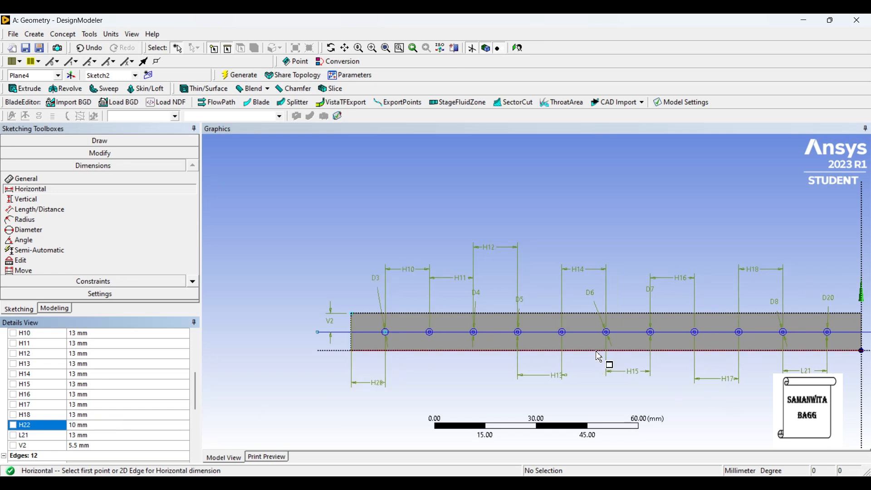
# Step: Set up an extrude of Sketch2 as Cut Material with a fixed depth of 3.5 mm
pyautogui.click(54, 308)
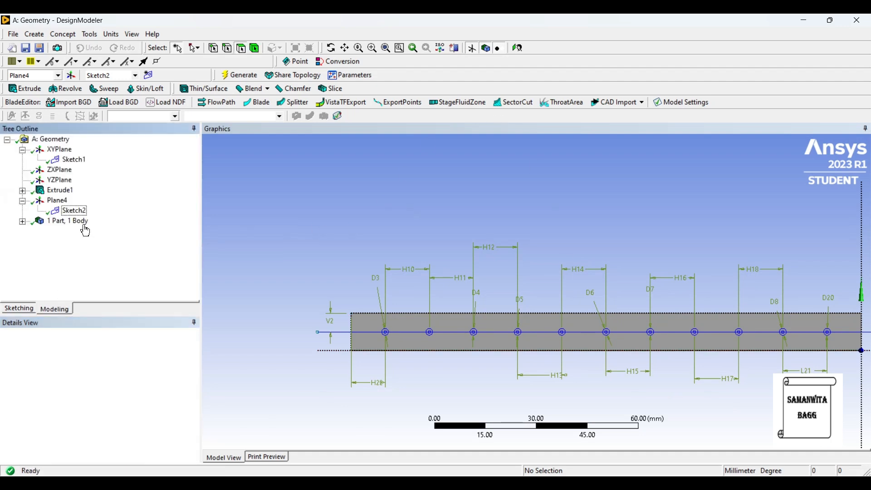
pyautogui.click(29, 91)
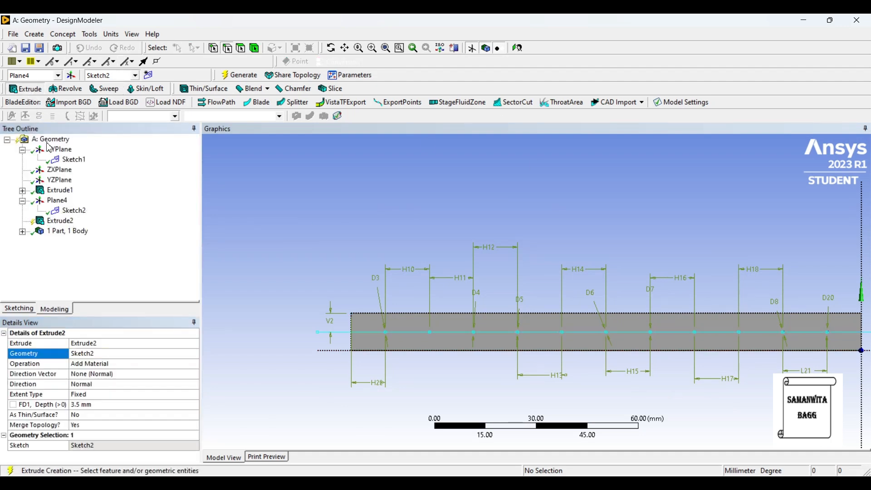
pyautogui.click(78, 212)
pyautogui.click(97, 355)
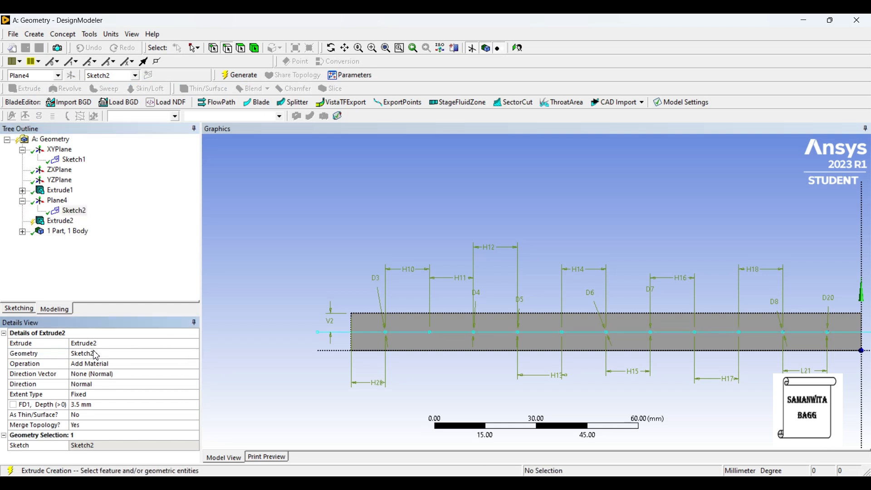
pyautogui.click(131, 367)
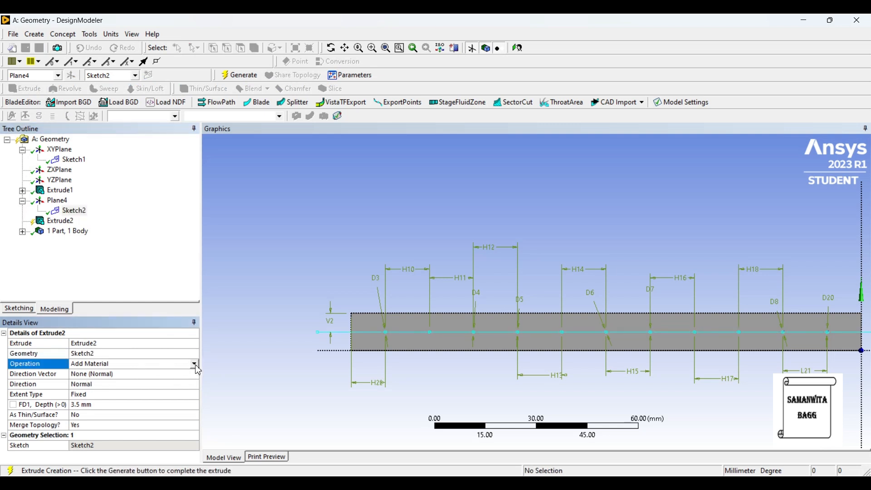
pyautogui.click(194, 364)
pyautogui.click(90, 376)
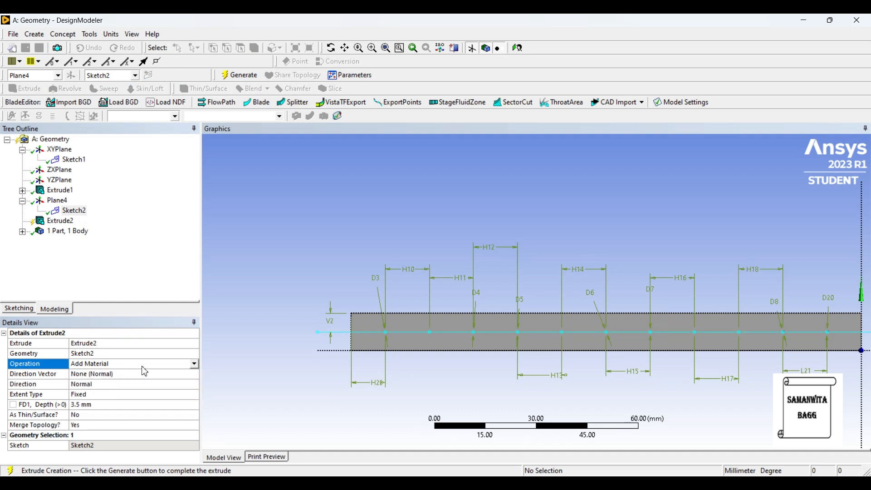
pyautogui.click(194, 365)
pyautogui.click(127, 391)
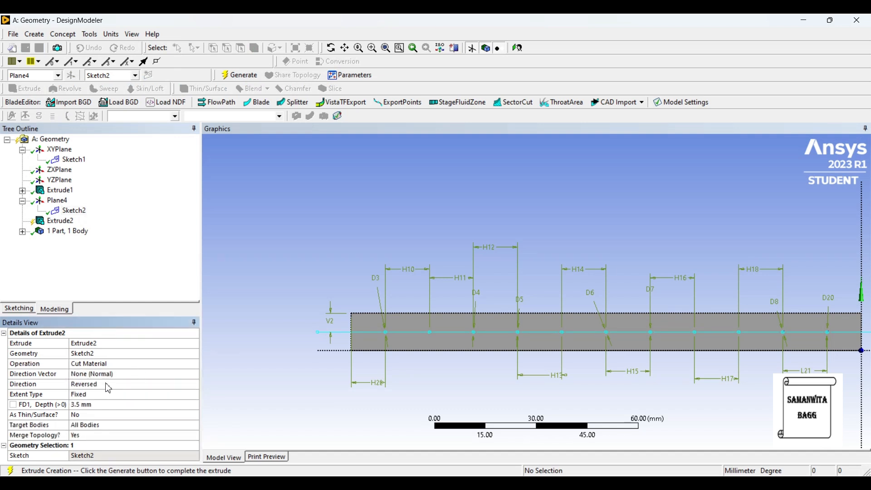
# Step: Generate the cut extrude to make the row of eleven holes through the bar
pyautogui.moveTo(295, 360); pyautogui.dragTo(393, 417, button='middle')
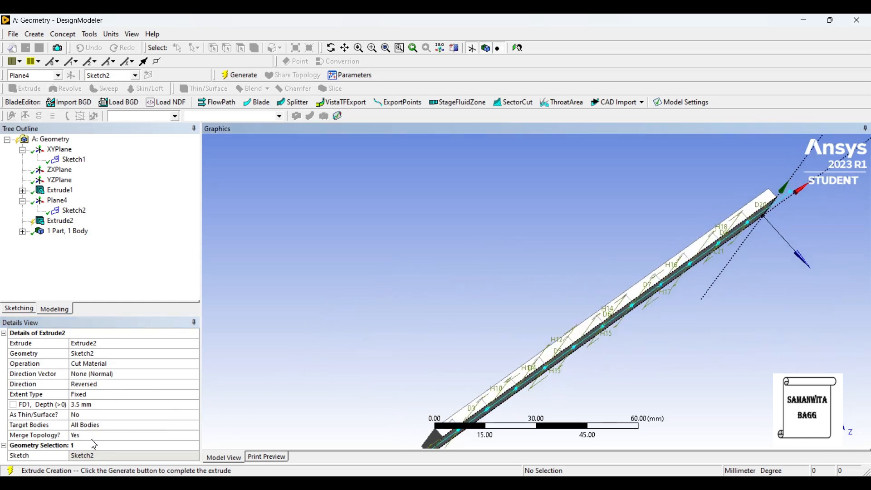
pyautogui.click(247, 76)
pyautogui.moveTo(452, 337)
pyautogui.mouseDown(button='middle')
pyautogui.moveTo(430, 280)
pyautogui.moveTo(380, 286)
pyautogui.mouseUp(button='middle')
pyautogui.scroll(3, 431, 323)
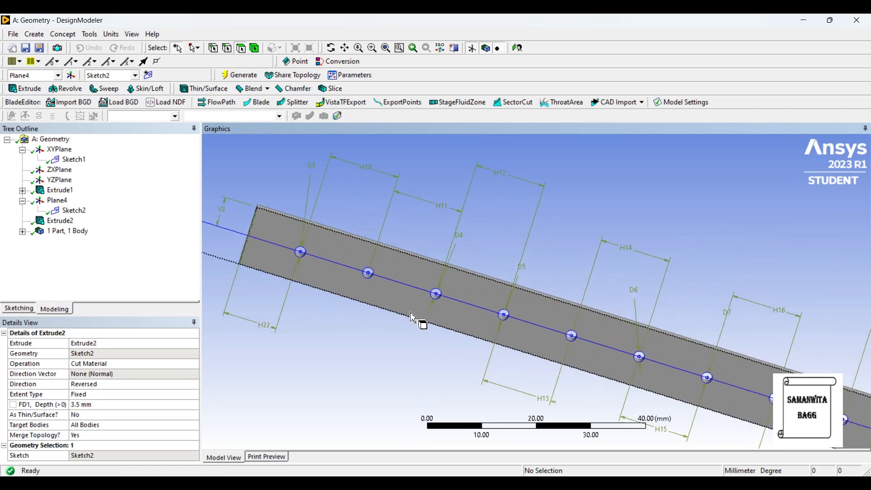
pyautogui.scroll(-4, 443, 340)
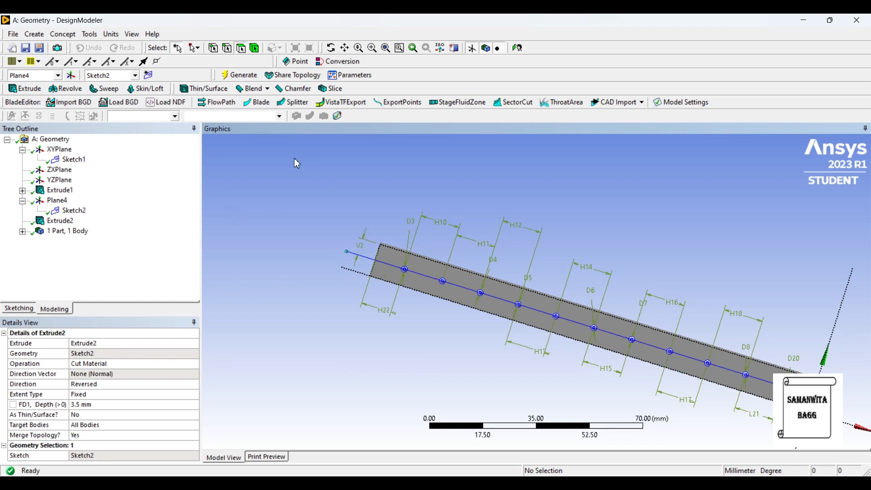
# Step: Create a fixed-radius blend and set its radius to 1 mm
pyautogui.click(268, 89)
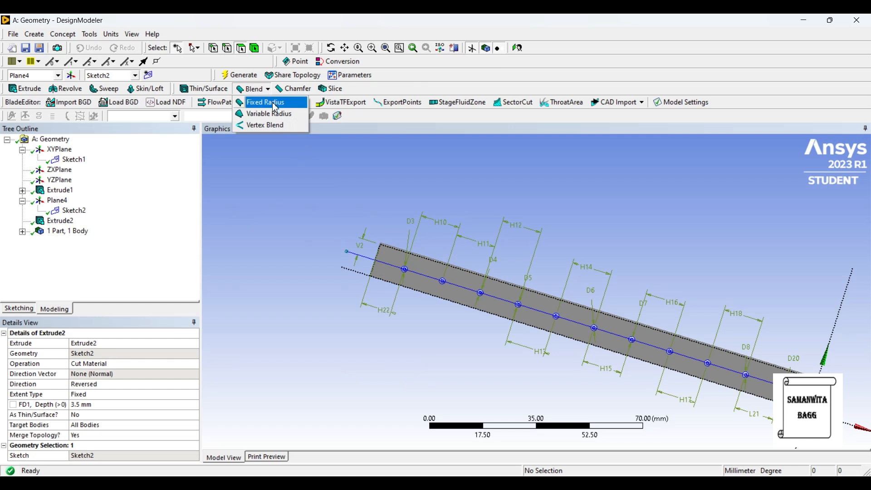
pyautogui.click(268, 102)
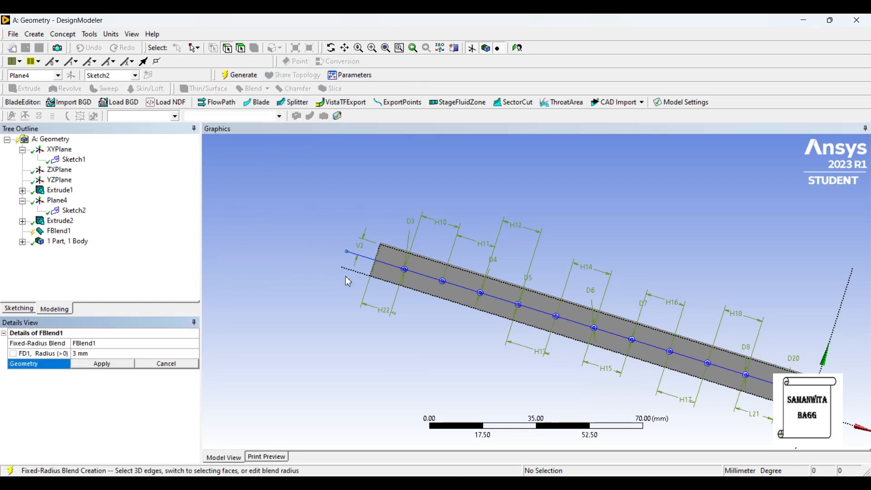
pyautogui.click(94, 354)
pyautogui.write('1')
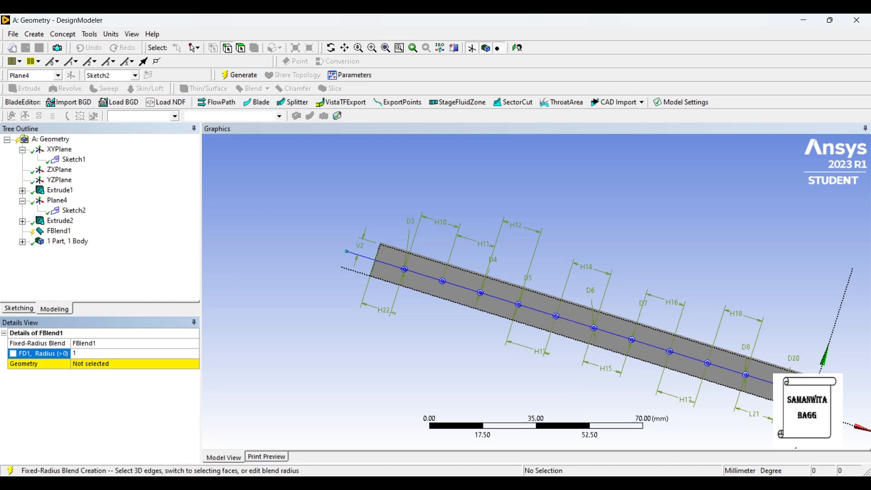
pyautogui.press('Return')
# Step: Assign the four short through-thickness corner edges at the bar's ends as the geometry of the 1 mm fixed-radius blend
pyautogui.scroll(5, 414, 229)
pyautogui.moveTo(345, 247); pyautogui.dragTo(358, 274, button='middle')
pyautogui.click(313, 298)
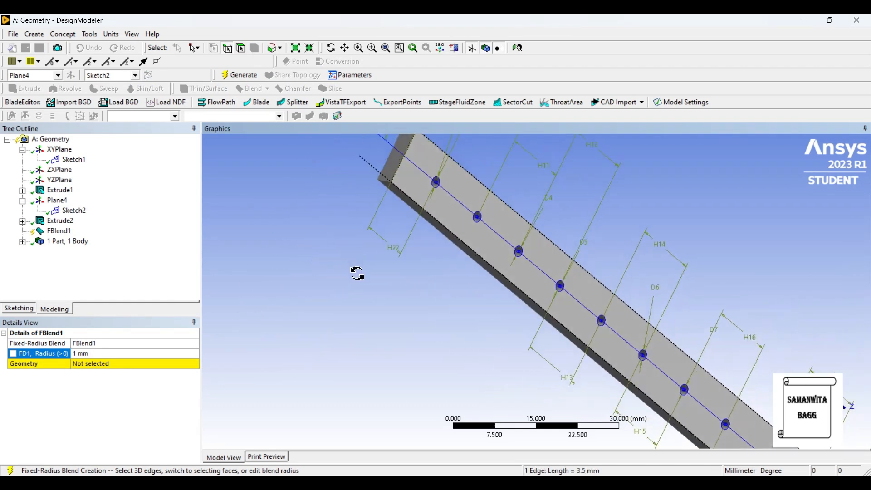
pyautogui.keyDown('ctrl'); pyautogui.click(389, 189); pyautogui.keyUp('ctrl')
pyautogui.moveTo(513, 236); pyautogui.dragTo(340, 165, button='middle')
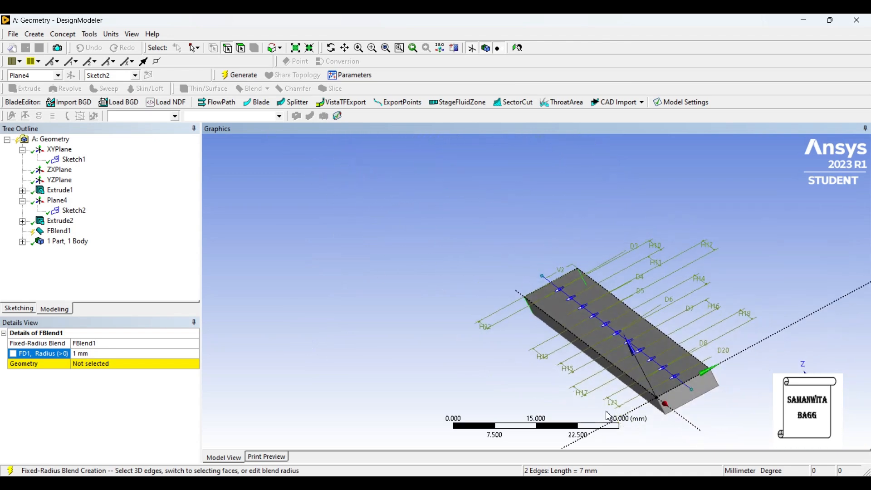
pyautogui.keyDown('ctrl'); pyautogui.click(671, 408); pyautogui.keyUp('ctrl')
pyautogui.moveTo(712, 384); pyautogui.dragTo(669, 397, button='middle')
pyautogui.scroll(3, 608, 404)
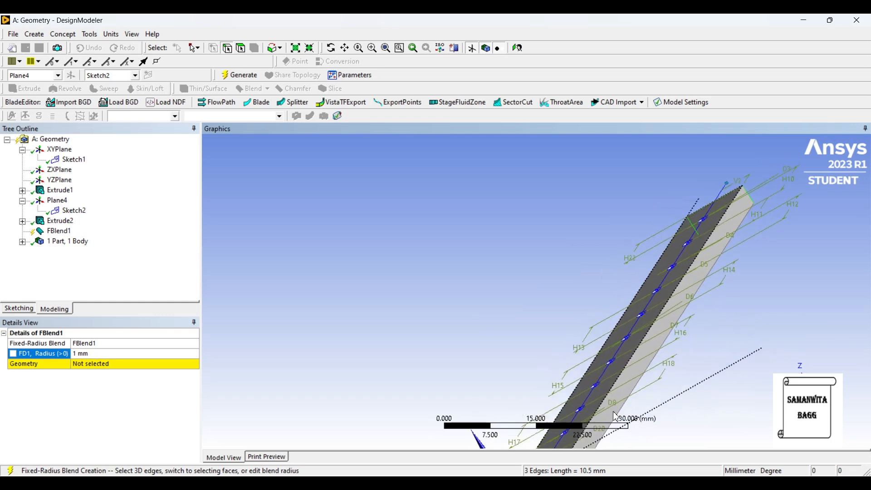
pyautogui.scroll(-4, 609, 404)
pyautogui.keyDown('ctrl'); pyautogui.click(567, 422); pyautogui.keyUp('ctrl')
pyautogui.click(95, 366)
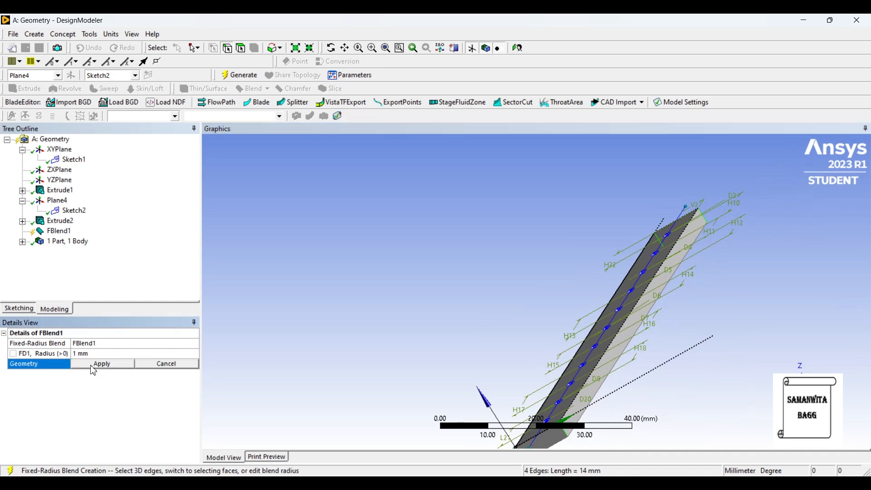
pyautogui.click(102, 363)
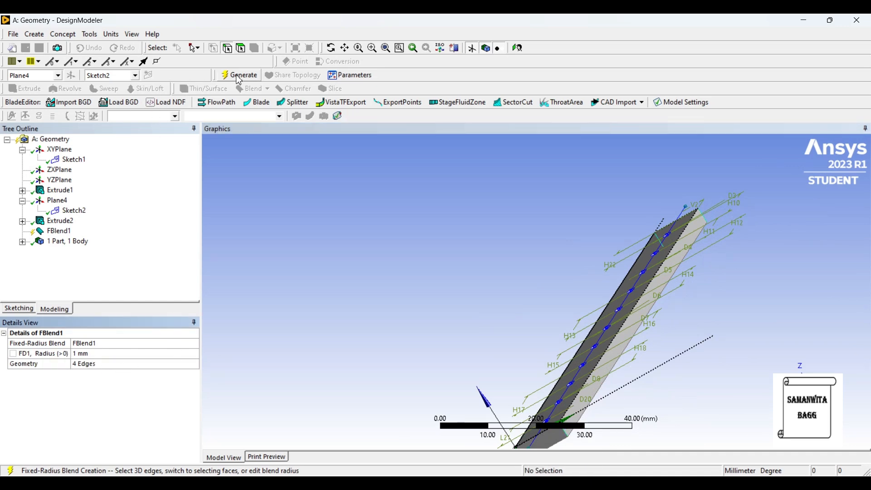
# Step: Generate the 1 mm corner blend and inspect the bar's rounded end corners
pyautogui.moveTo(678, 335); pyautogui.dragTo(342, 422, button='middle')
pyautogui.scroll(3, 338, 419)
pyautogui.scroll(-4, 333, 420)
pyautogui.moveTo(287, 419); pyautogui.dragTo(358, 458, button='middle')
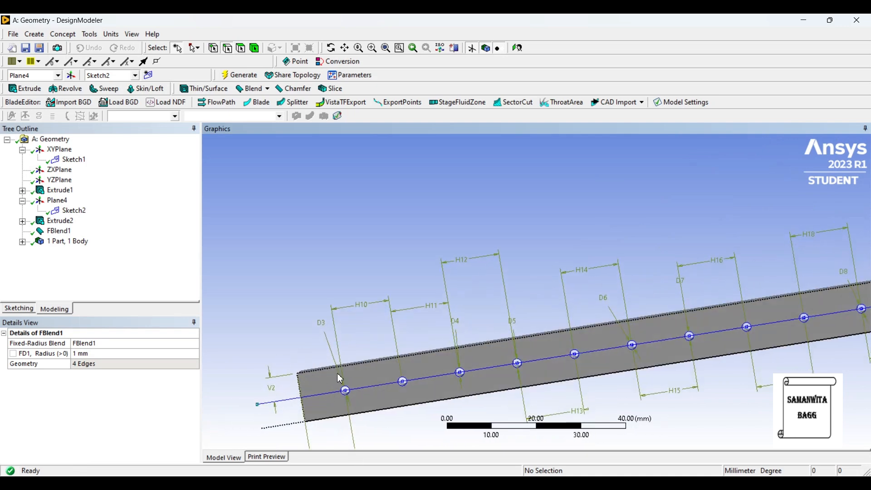
pyautogui.scroll(2, 318, 380)
pyautogui.moveTo(298, 412); pyautogui.dragTo(404, 270, button='middle')
pyautogui.scroll(-1, 433, 381)
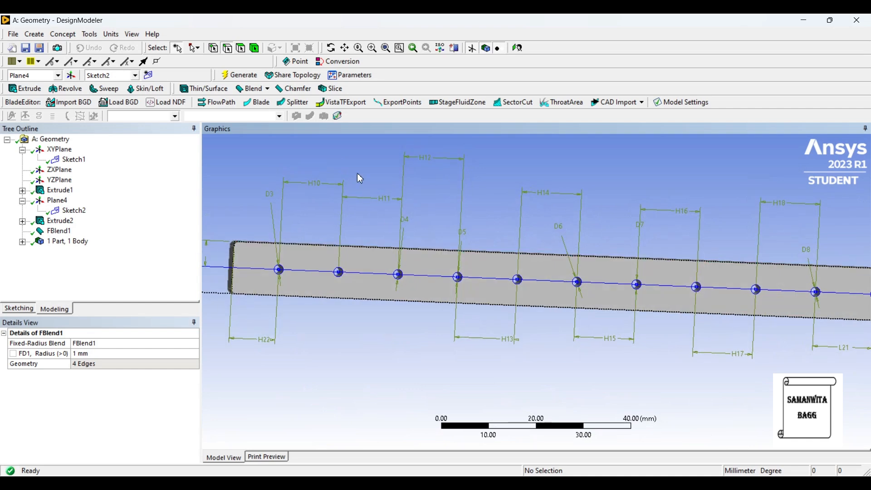
# Step: Create a fixed-radius blend on the two long edges of the face carrying Sketch2 and generate it
pyautogui.click(254, 88)
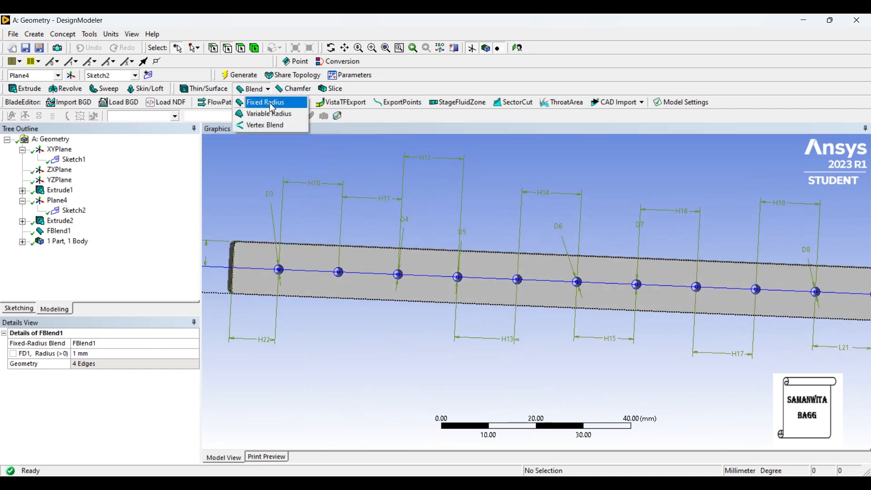
pyautogui.click(272, 108)
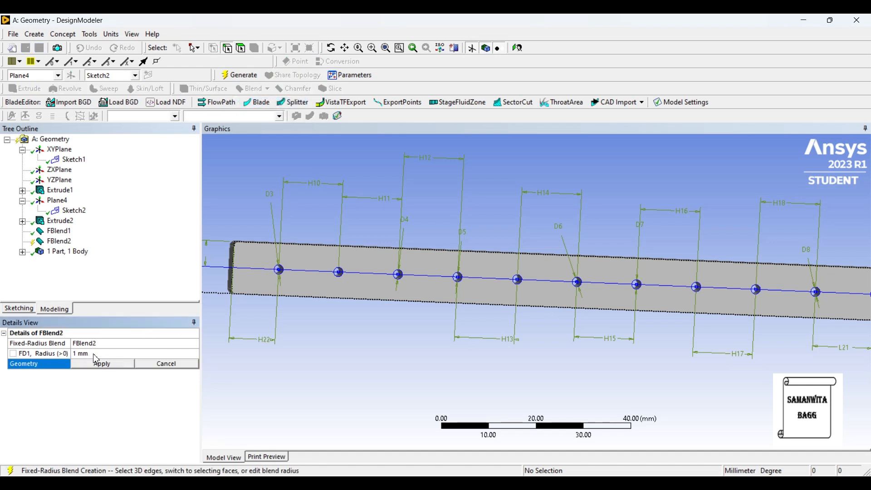
pyautogui.click(361, 248)
pyautogui.keyDown('ctrl'); pyautogui.click(359, 302); pyautogui.keyUp('ctrl')
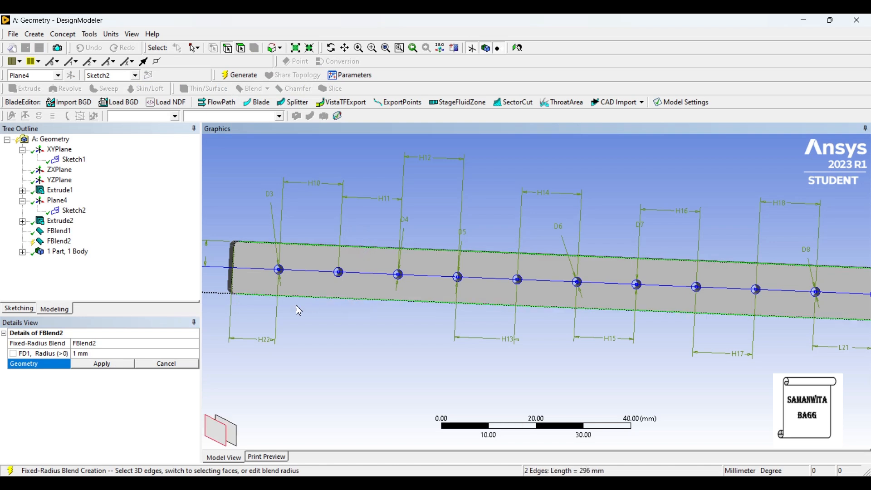
pyautogui.click(103, 364)
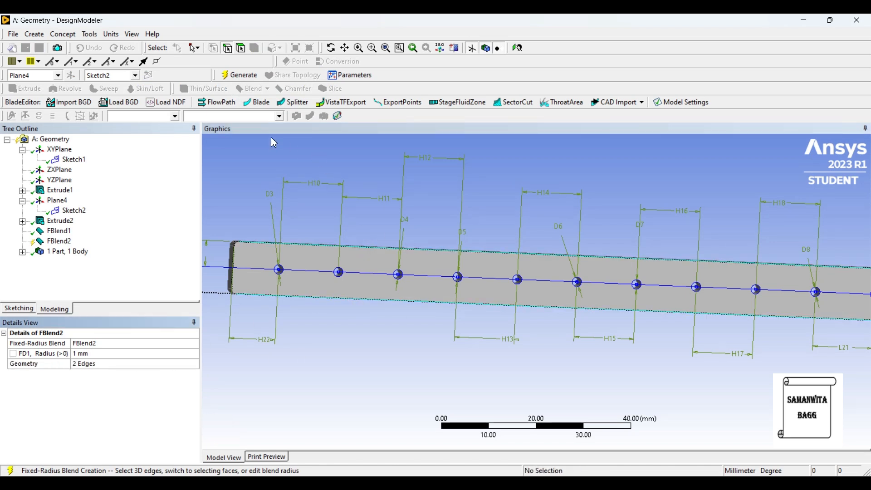
pyautogui.click(239, 75)
pyautogui.moveTo(346, 267)
pyautogui.mouseDown(button='middle')
pyautogui.moveTo(347, 214)
pyautogui.moveTo(339, 277)
pyautogui.mouseUp(button='middle')
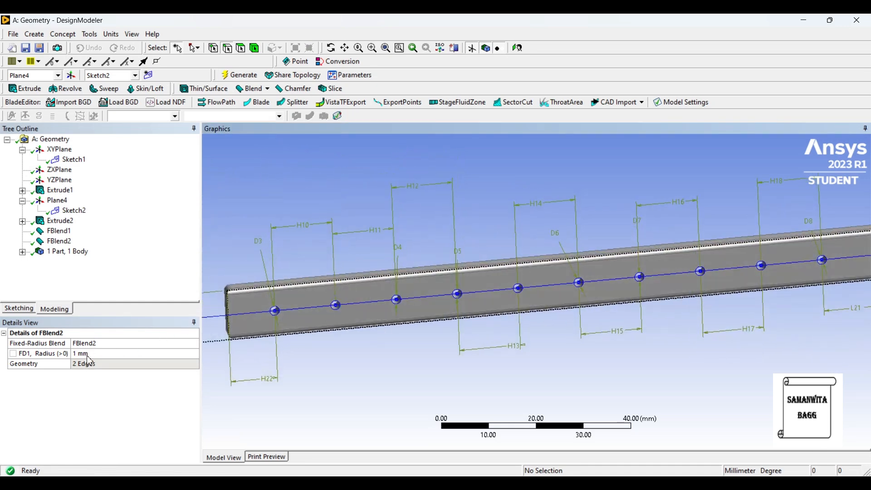
# Step: Set the long-edge blend's radius to 0.5 mm and regenerate the model
pyautogui.click(104, 354)
pyautogui.write('0.5')
pyautogui.press('Return')
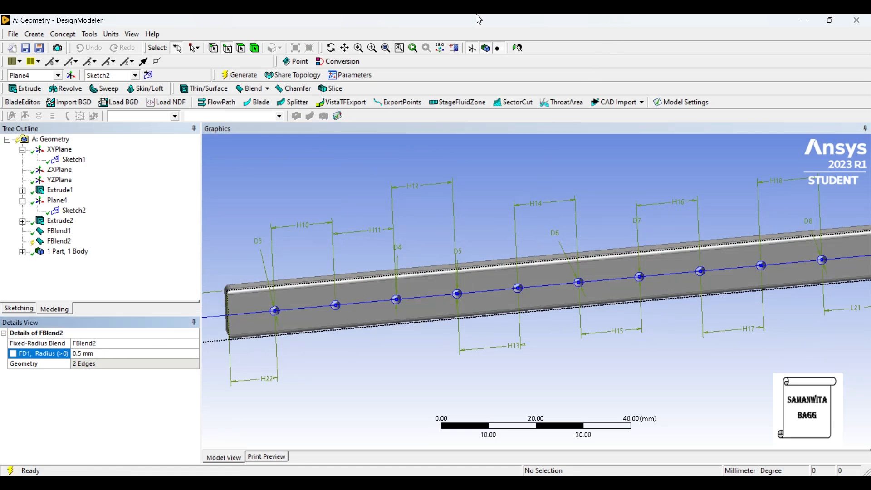
pyautogui.click(240, 75)
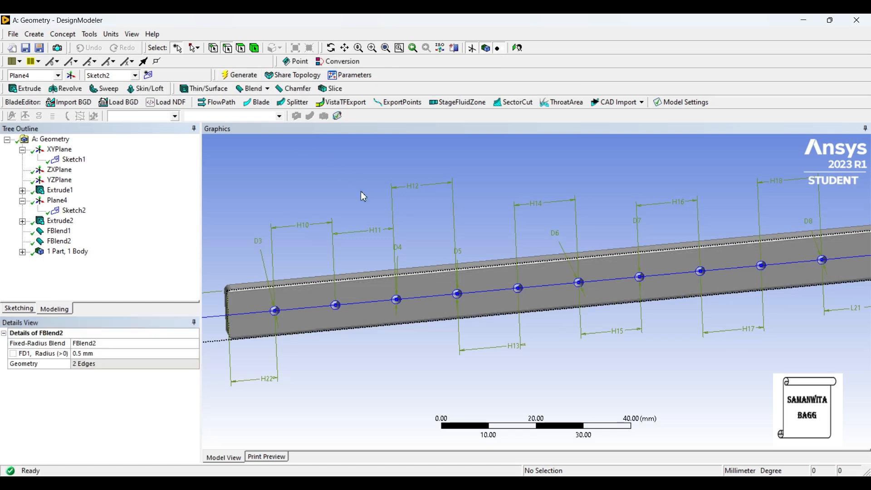
# Step: Create and generate a 0.5 mm fixed-radius blend on the two long edges of the bar's opposite face
pyautogui.moveTo(562, 285); pyautogui.dragTo(386, 274, button='middle')
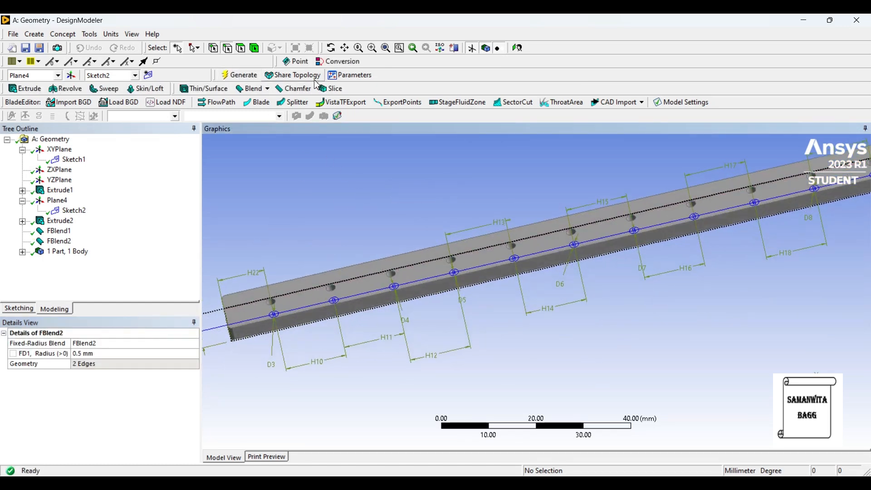
pyautogui.click(267, 89)
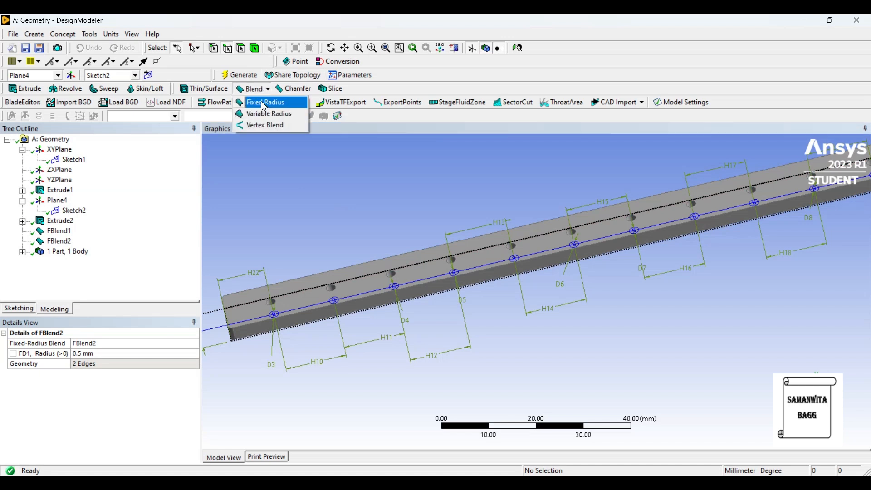
pyautogui.click(263, 103)
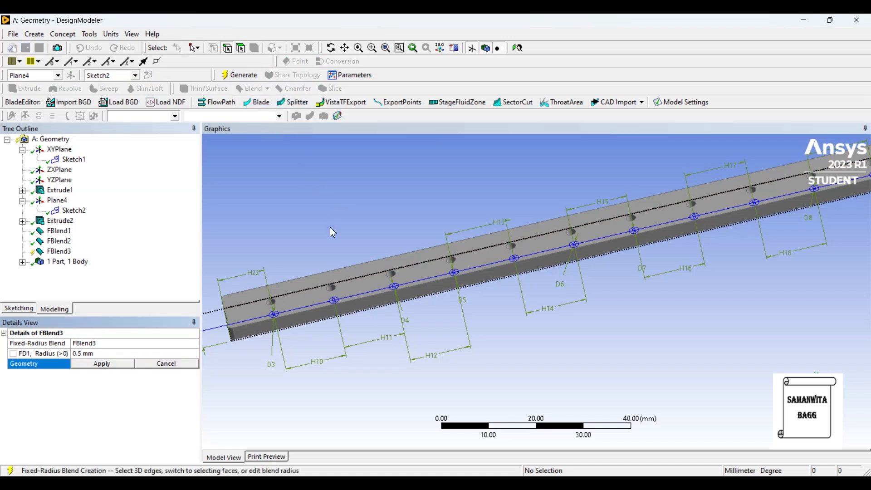
pyautogui.click(332, 275)
pyautogui.keyDown('ctrl'); pyautogui.click(302, 323); pyautogui.keyUp('ctrl')
pyautogui.click(107, 367)
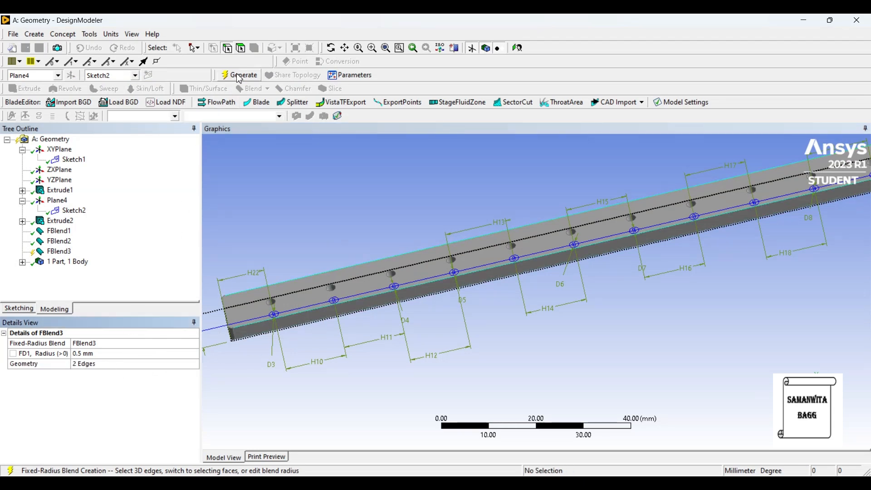
pyautogui.moveTo(375, 289); pyautogui.dragTo(350, 245, button='middle')
pyautogui.scroll(5, 350, 245)
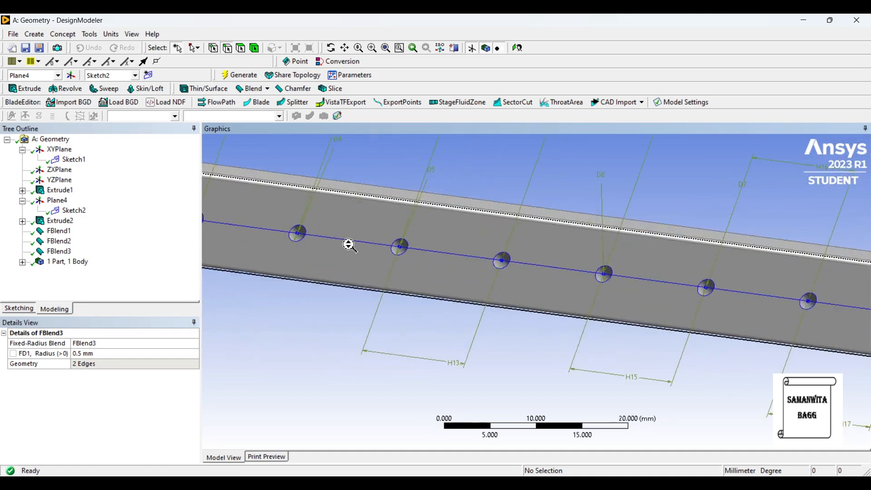
pyautogui.moveTo(482, 236); pyautogui.dragTo(465, 252, button='middle')
pyautogui.scroll(-5, 449, 245)
pyautogui.scroll(-1, 556, 272)
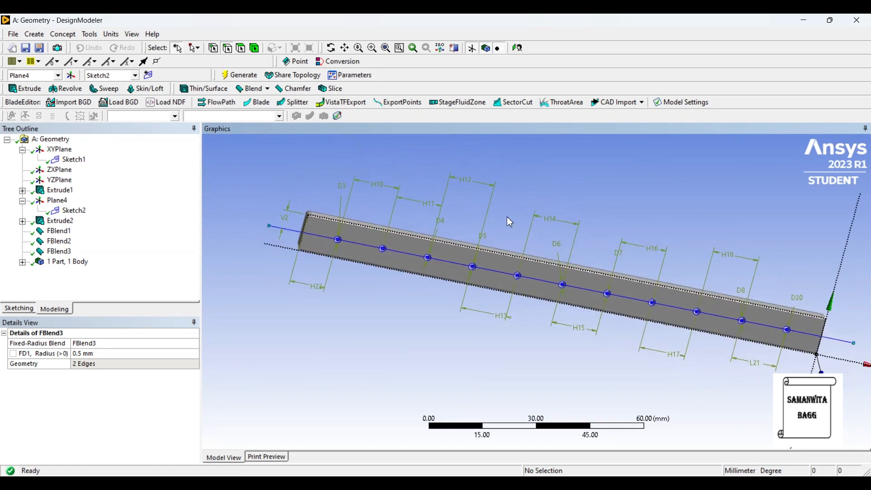
# Step: Open Sketch2 for editing and delete its diameter dimensions D20, D3 and D5
pyautogui.click(76, 211)
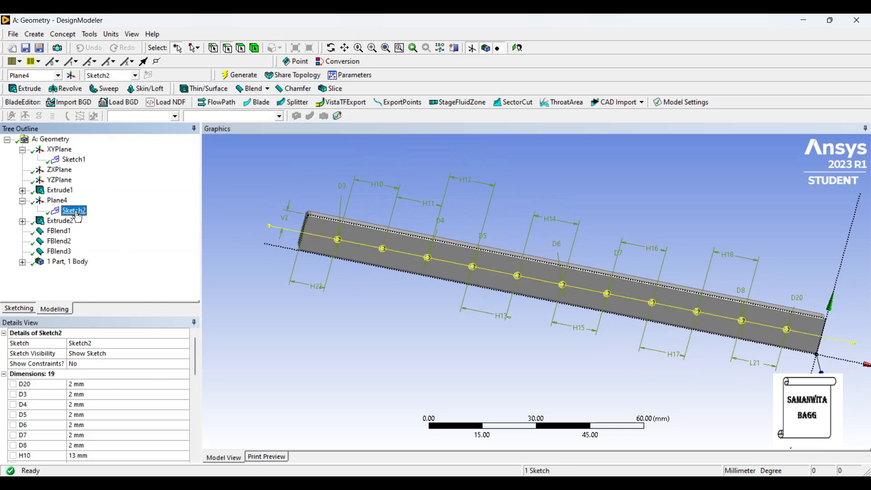
pyautogui.click(22, 309)
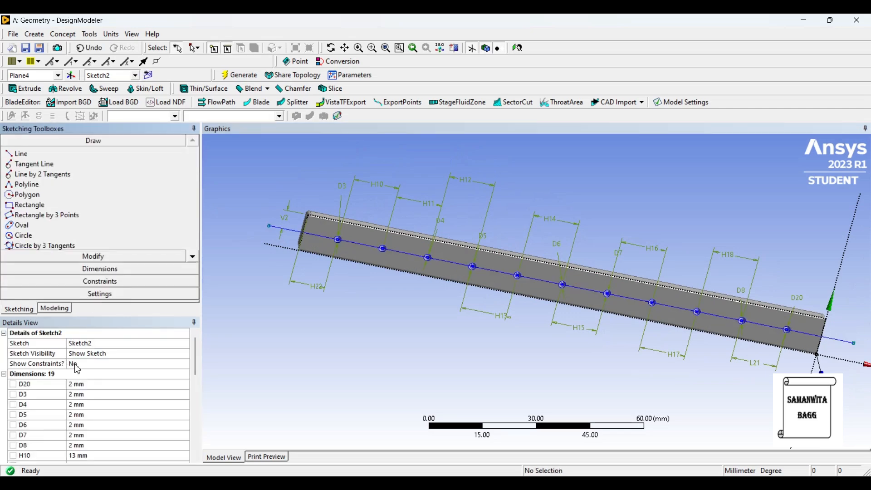
pyautogui.scroll(-1, 78, 369)
pyautogui.rightClick(91, 356)
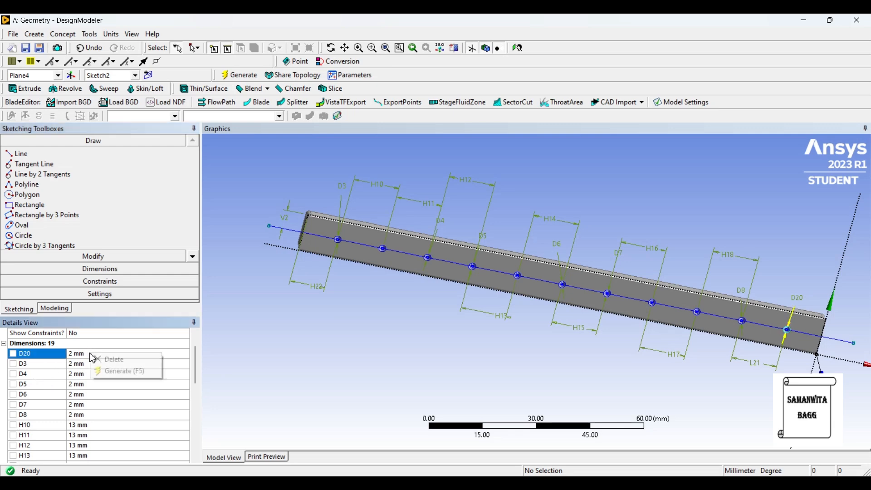
pyautogui.click(118, 358)
pyautogui.rightClick(93, 389)
pyautogui.click(110, 397)
pyautogui.rightClick(97, 394)
pyautogui.click(105, 402)
# Step: Delete the diameter dimensions D4, D7 and D6 and the horizontal dimension H10 from Sketch2
pyautogui.rightClick(74, 384)
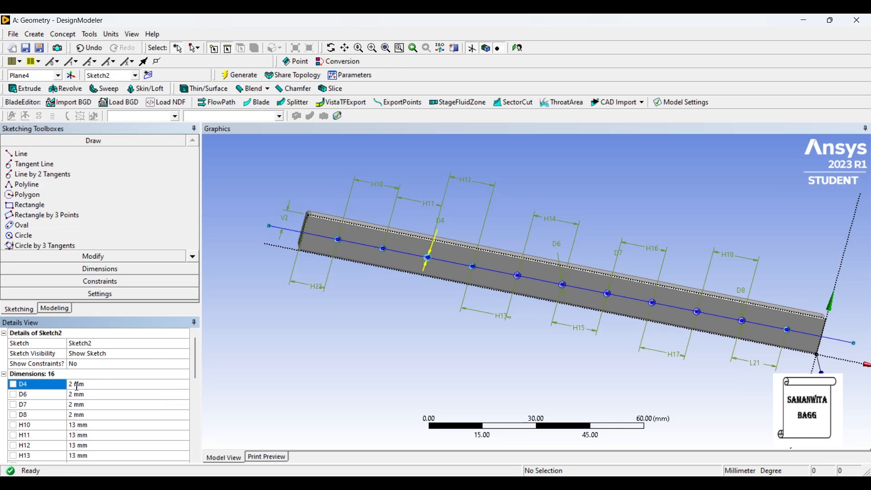
pyautogui.click(93, 392)
pyautogui.rightClick(86, 396)
pyautogui.click(111, 404)
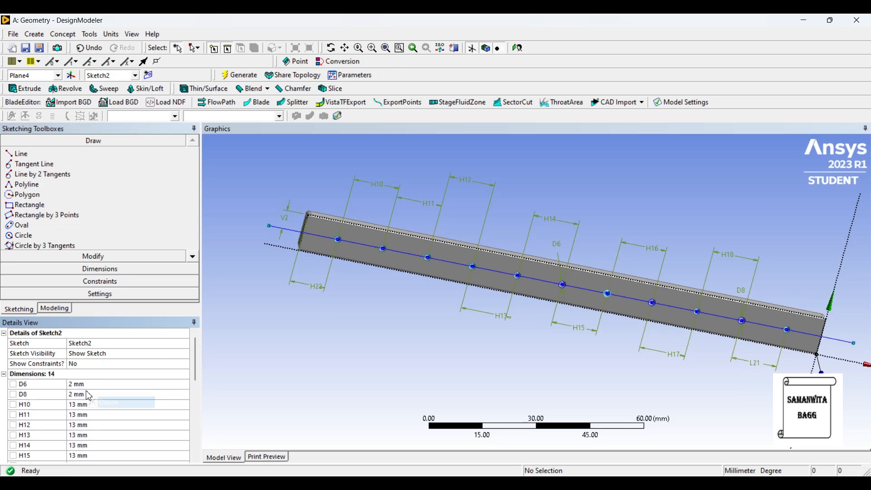
pyautogui.rightClick(89, 388)
pyautogui.click(111, 396)
pyautogui.rightClick(102, 393)
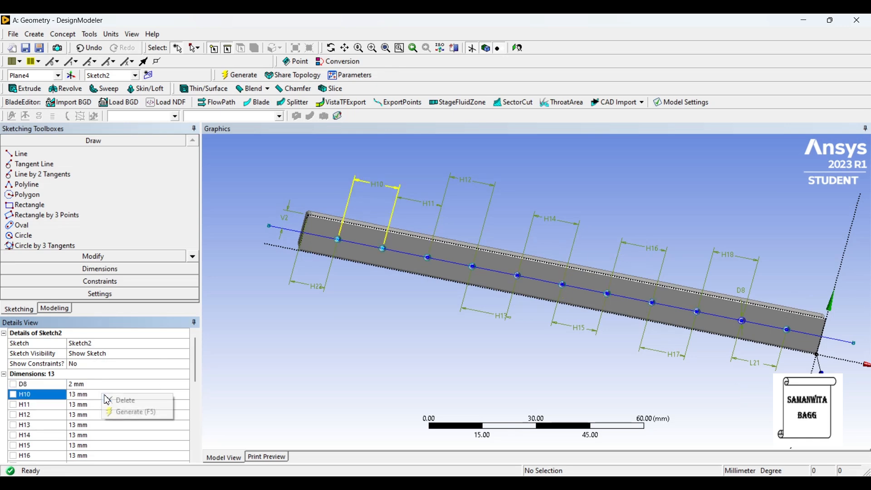
pyautogui.click(113, 401)
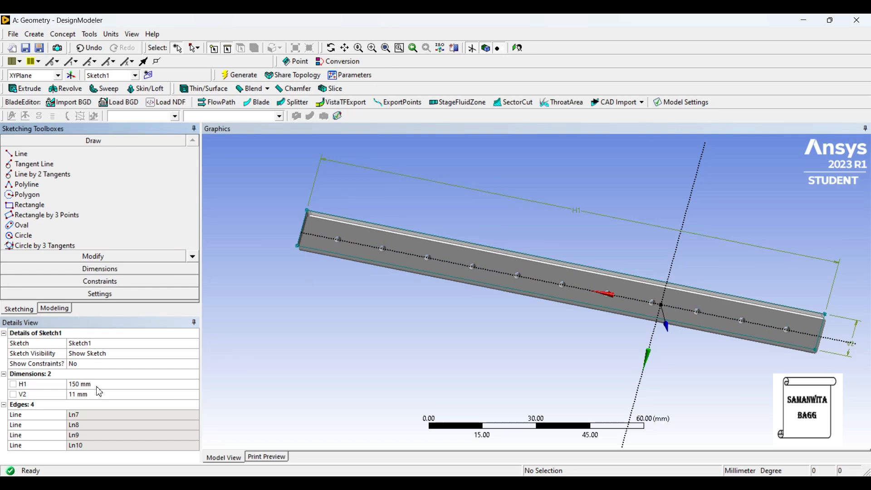
# Step: Delete the length dimension H1 and the width dimension V2 from Sketch1
pyautogui.rightClick(94, 386)
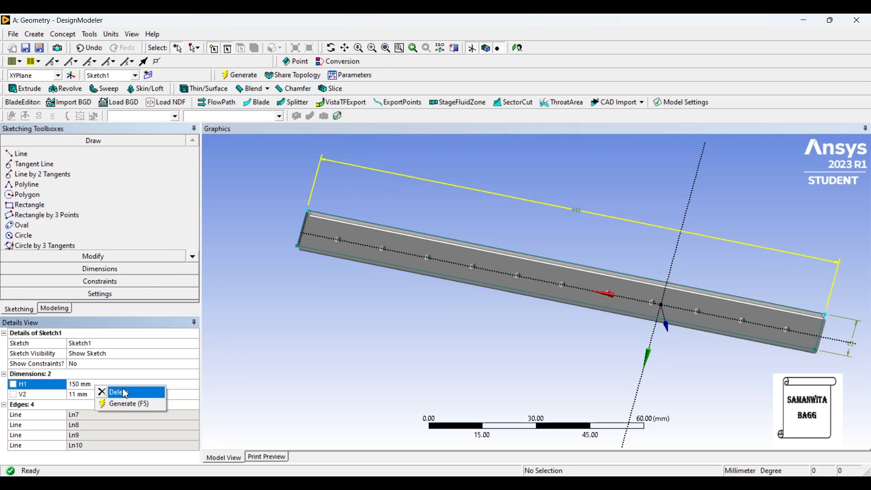
pyautogui.click(112, 392)
pyautogui.rightClick(98, 385)
pyautogui.click(117, 392)
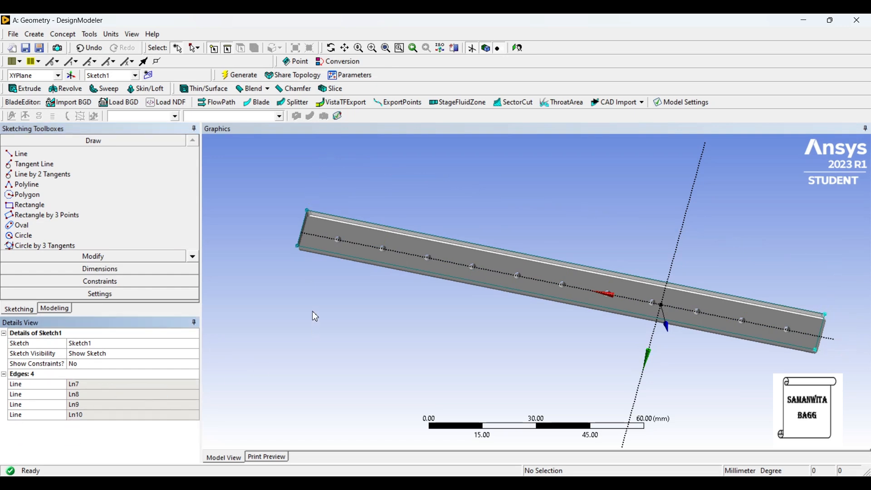
pyautogui.moveTo(502, 293); pyautogui.dragTo(477, 266, button='middle')
pyautogui.scroll(2, 611, 332)
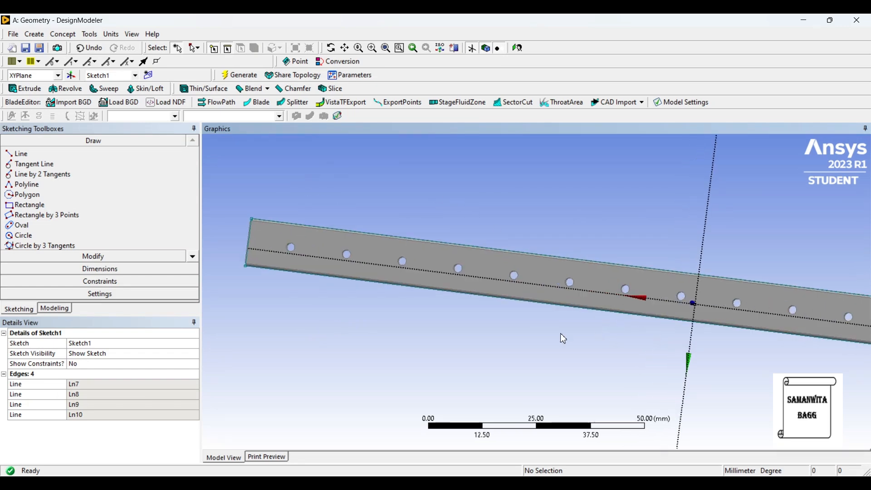
pyautogui.moveTo(565, 311); pyautogui.dragTo(565, 285, button='middle')
pyautogui.scroll(-3, 565, 284)
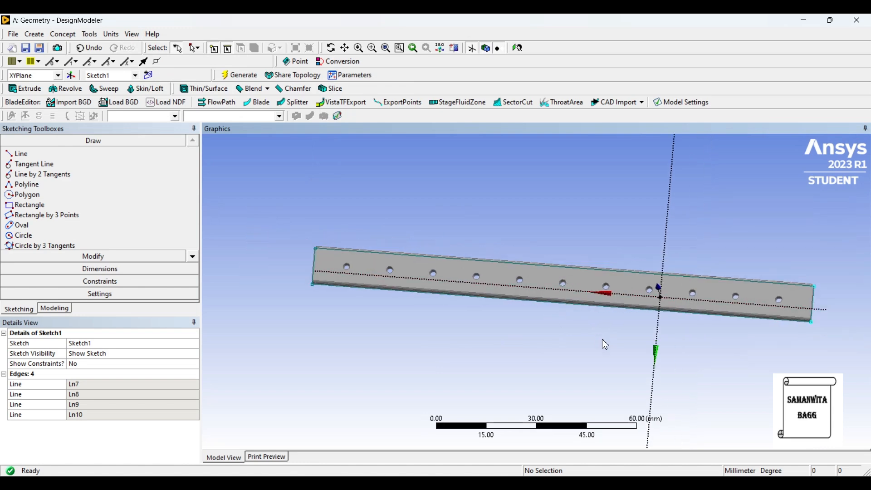